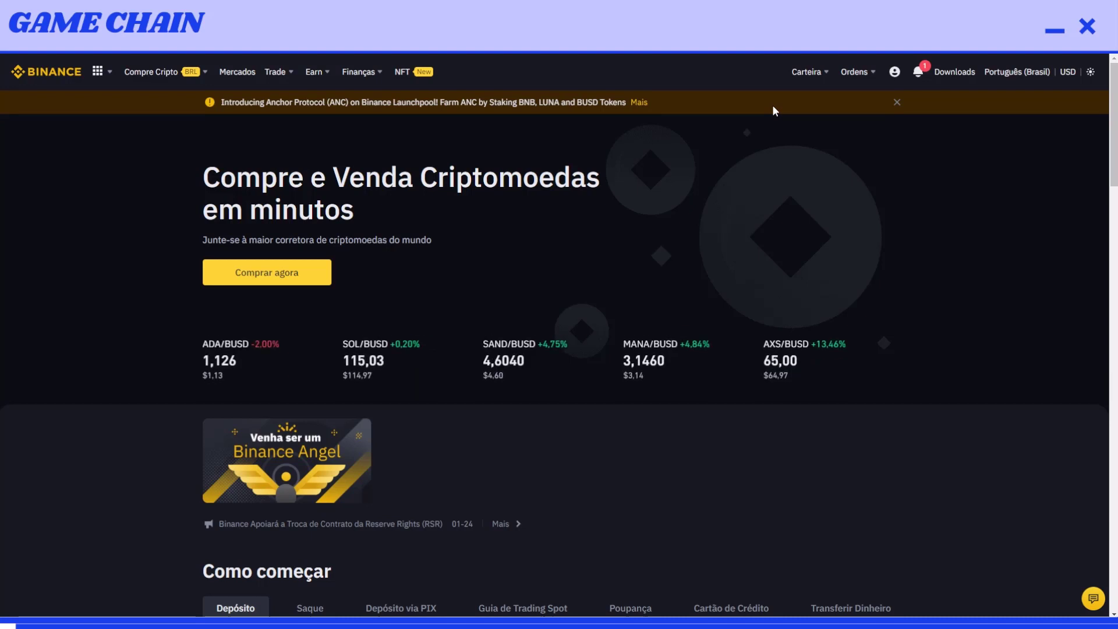
# Open the Binance spot wallet and review the account's balance and coin values.
pyautogui.moveTo(806, 71)
pyautogui.click(854, 152)
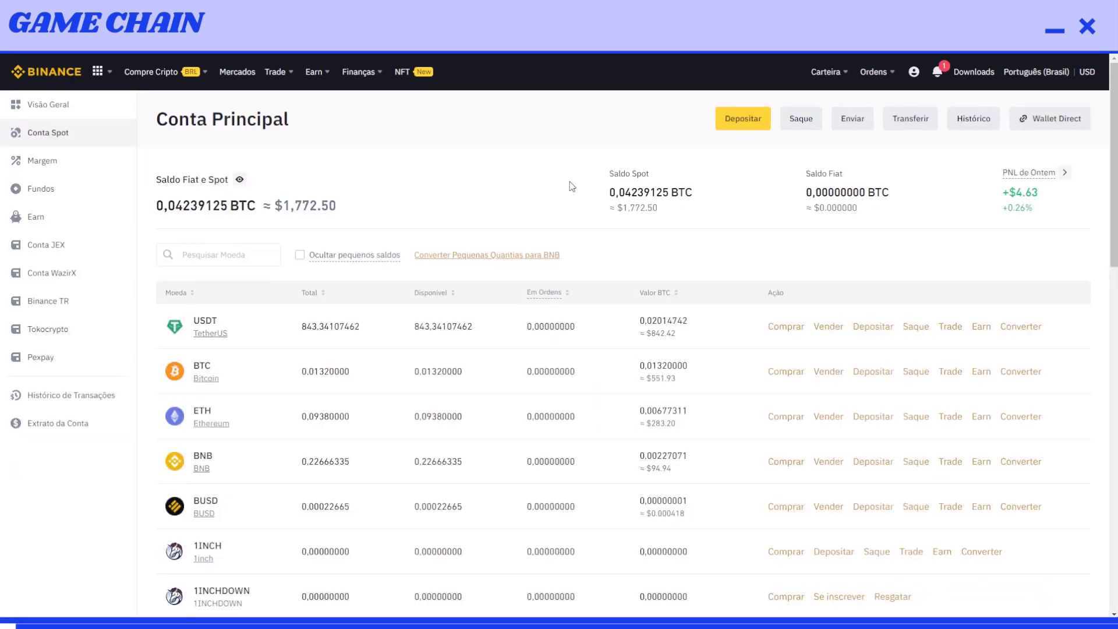
pyautogui.moveTo(660, 209); pyautogui.dragTo(632, 210)
pyautogui.click(632, 209)
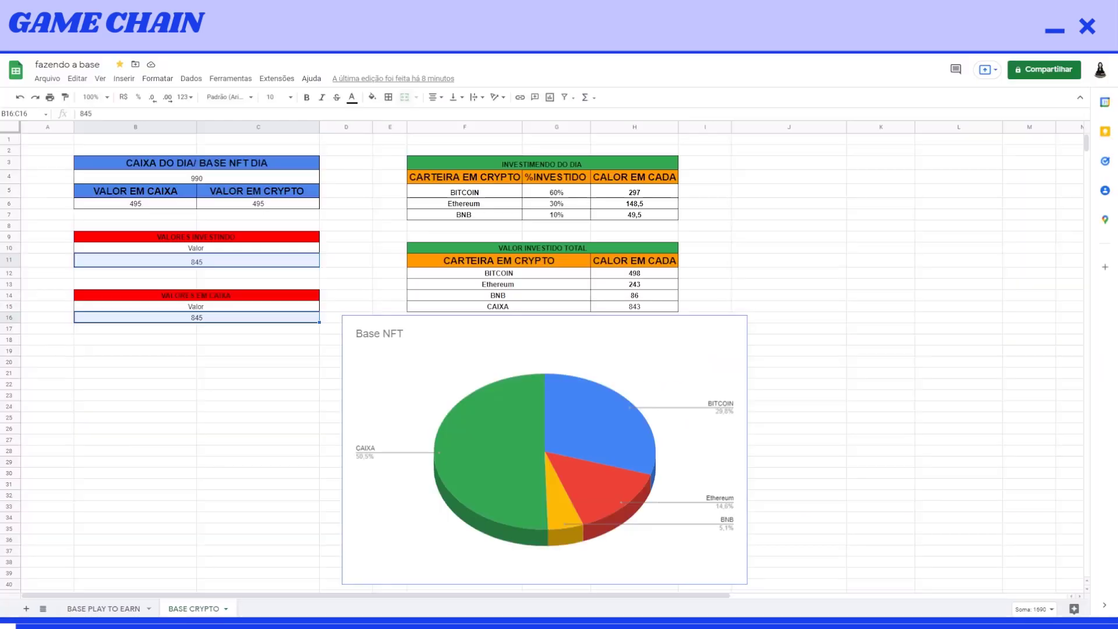
# In the Google Sheets BASE CRYPTO sheet, set BITCOIN's value in the VALOR INVESTIDO TOTAL table to 551.
pyautogui.click(639, 271)
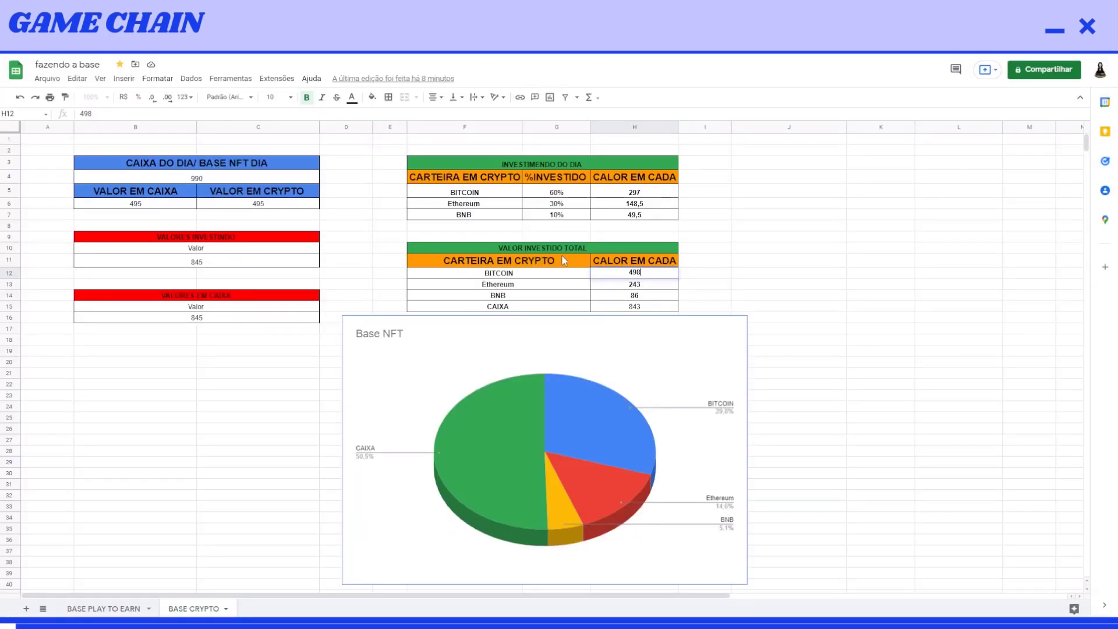
pyautogui.doubleClick(639, 272)
pyautogui.write('551')
pyautogui.press('Return')
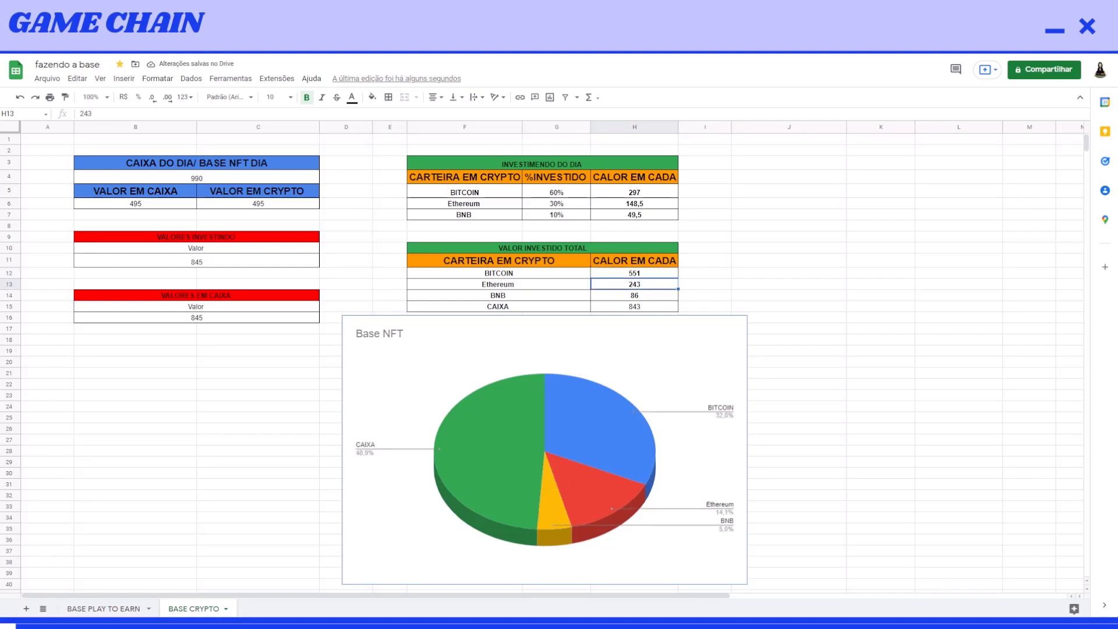
# Look up the ETH dollar value in the Binance spot wallet and set Ethereum's total invested value in the spreadsheet to 283.
pyautogui.hotkey('ctrl', 'Tab')
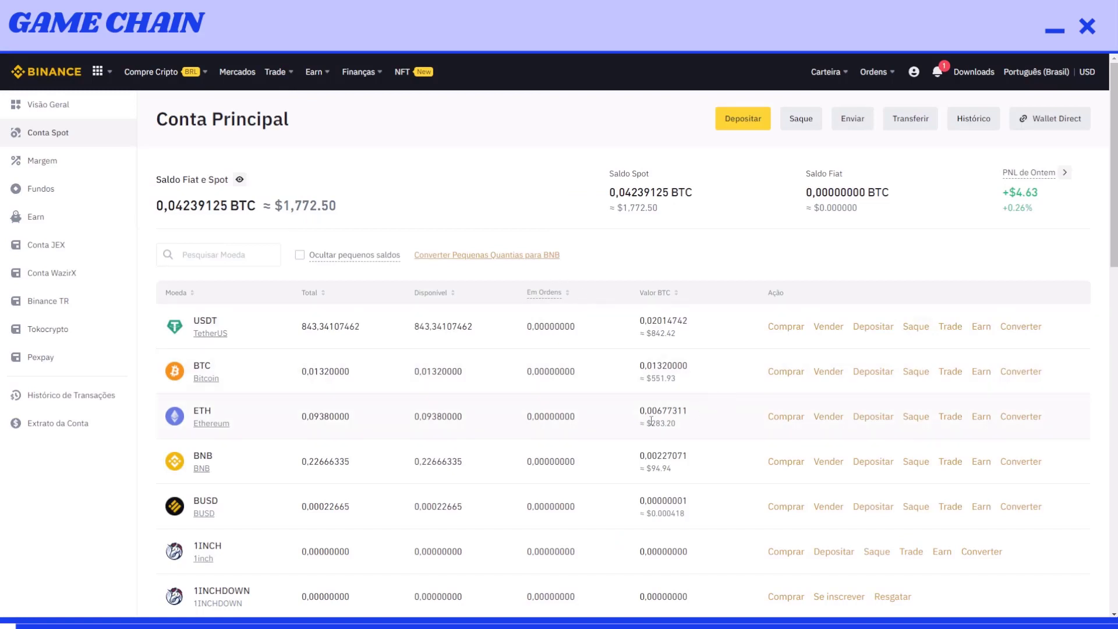
pyautogui.moveTo(679, 425); pyautogui.dragTo(652, 427)
pyautogui.hotkey('ctrl', 'Tab')
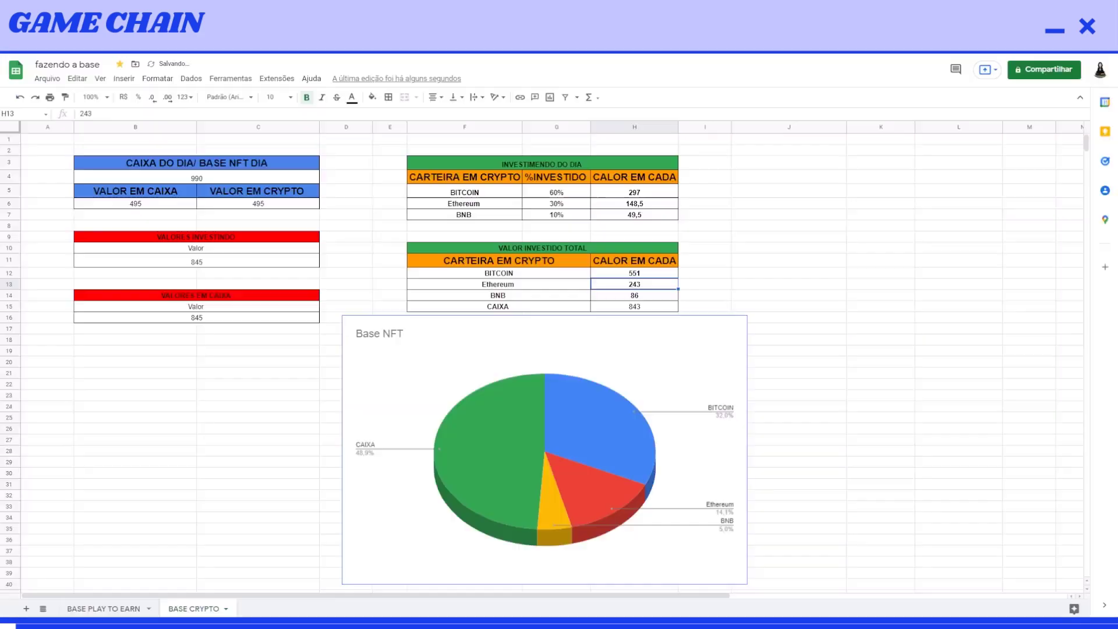
pyautogui.doubleClick(640, 285)
pyautogui.doubleClick(640, 286)
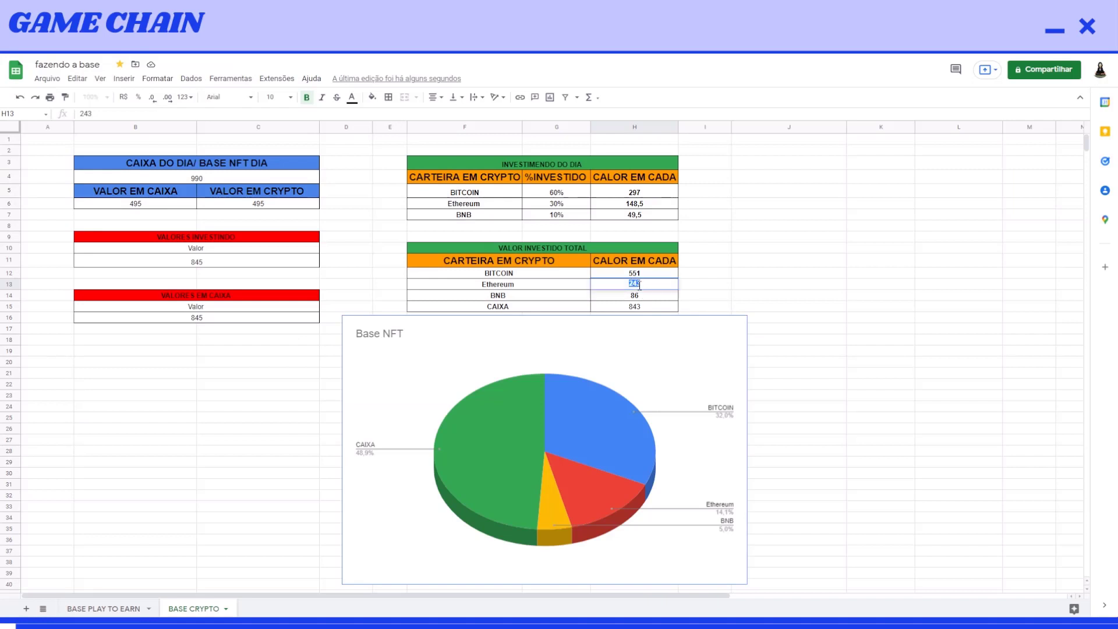
pyautogui.write('283')
pyautogui.press('Return')
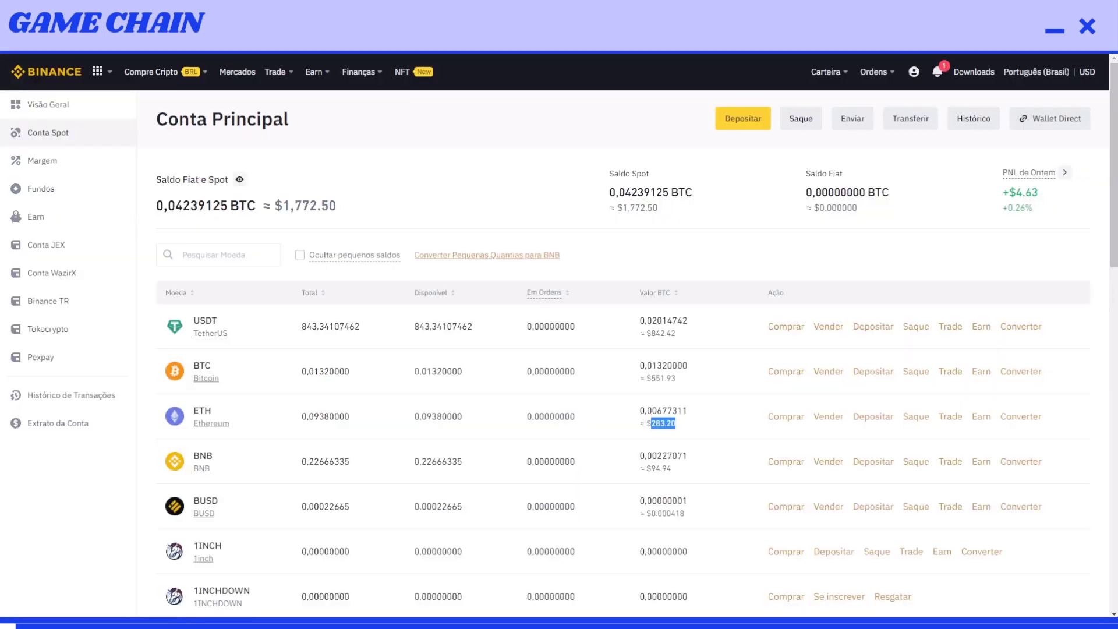
# Look up the BNB dollar value in the Binance spot wallet and set BNB's total invested value in the spreadsheet to 94.
pyautogui.hotkey('ctrl', 'Tab')
pyautogui.doubleClick(664, 469)
pyautogui.hotkey('alt', 'Tab')
pyautogui.doubleClick(637, 295)
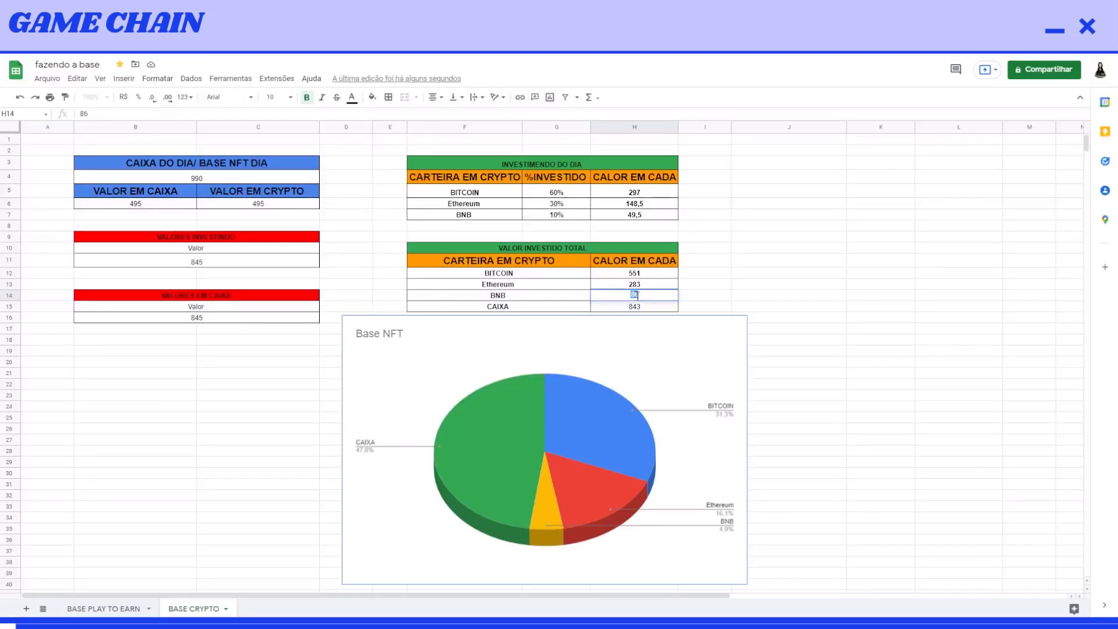
pyautogui.write('94')
pyautogui.press('Return')
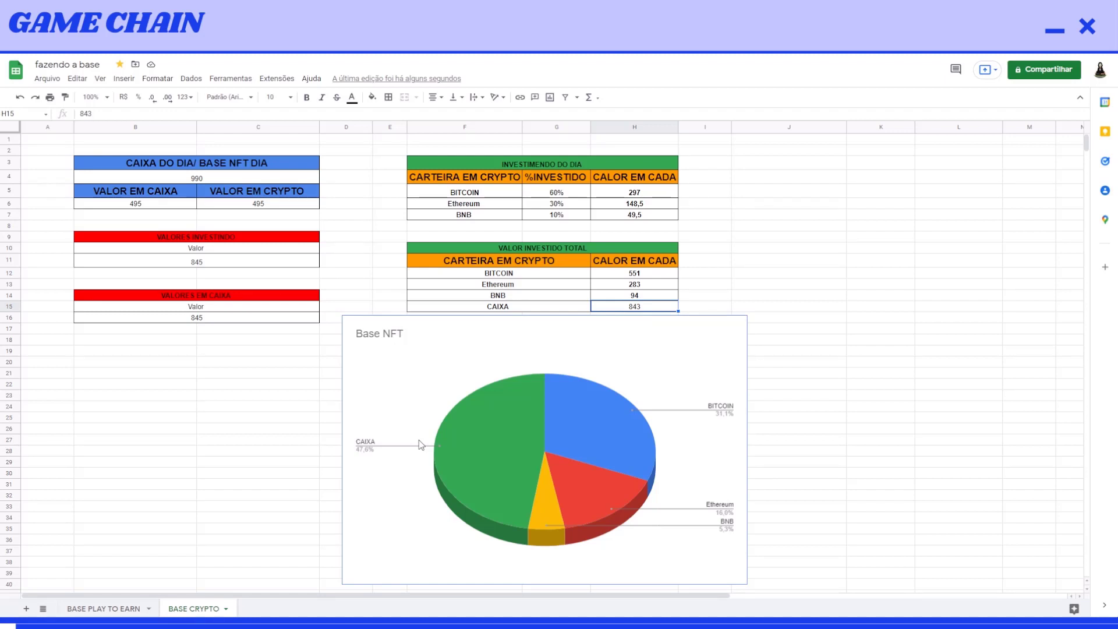
# Open the BASE PLAY TO EARN sheet and go through the SAQUE amount of each recorded withdrawal, row by row.
pyautogui.click(102, 609)
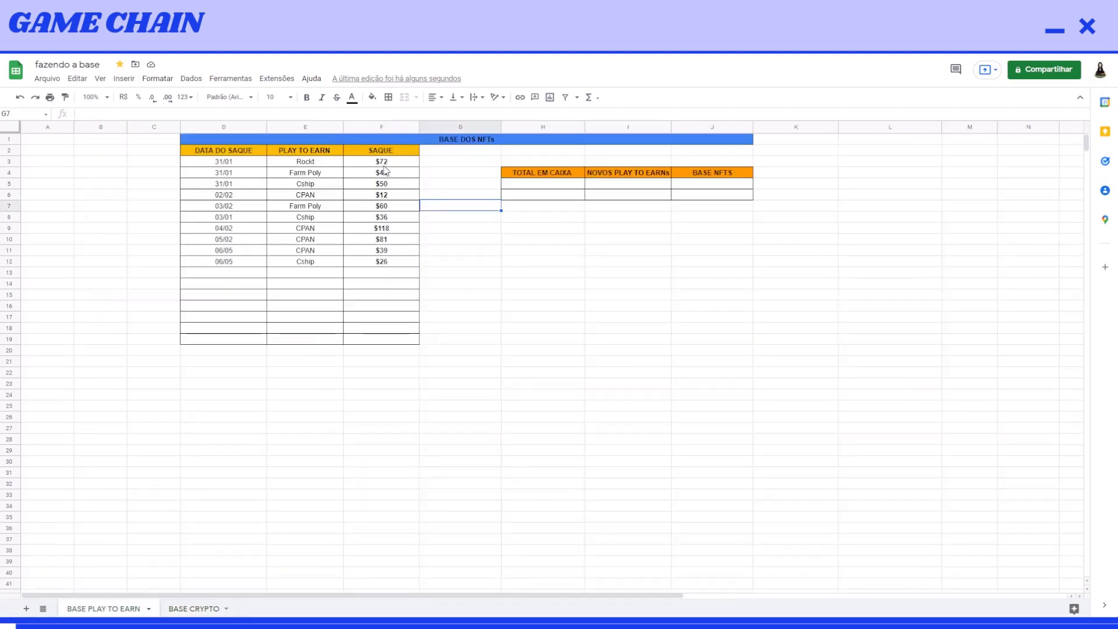
pyautogui.click(385, 164)
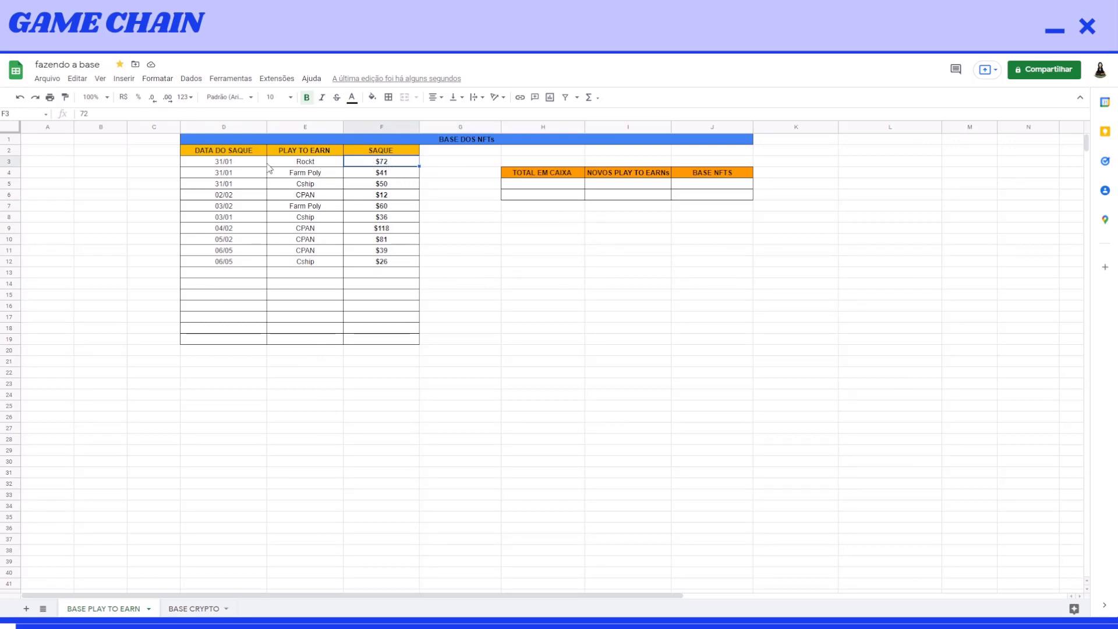
pyautogui.click(395, 174)
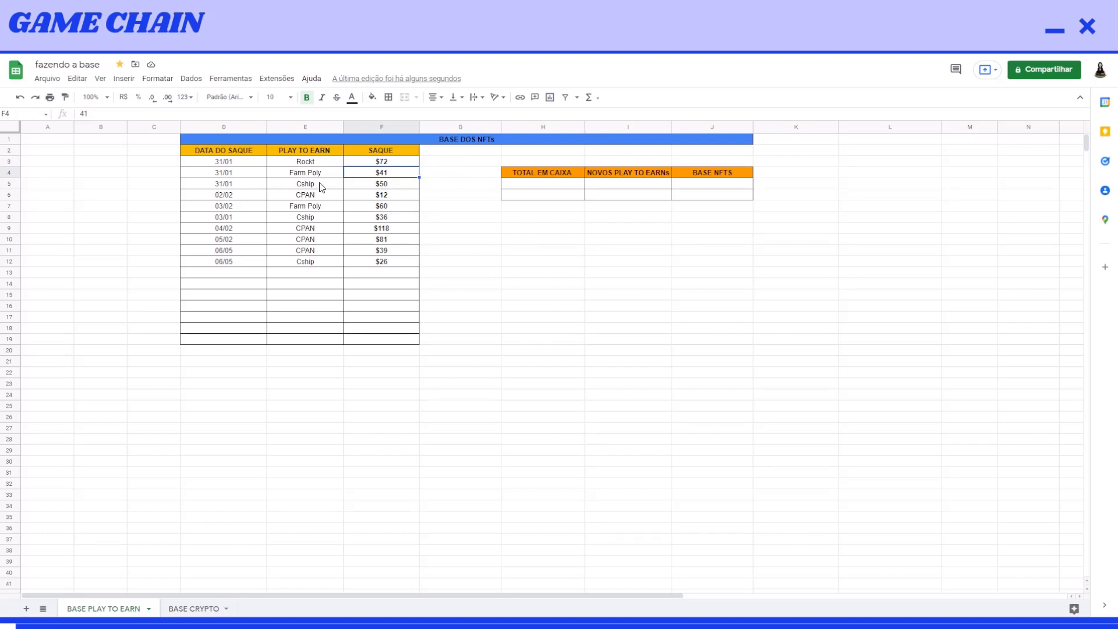
pyautogui.click(394, 185)
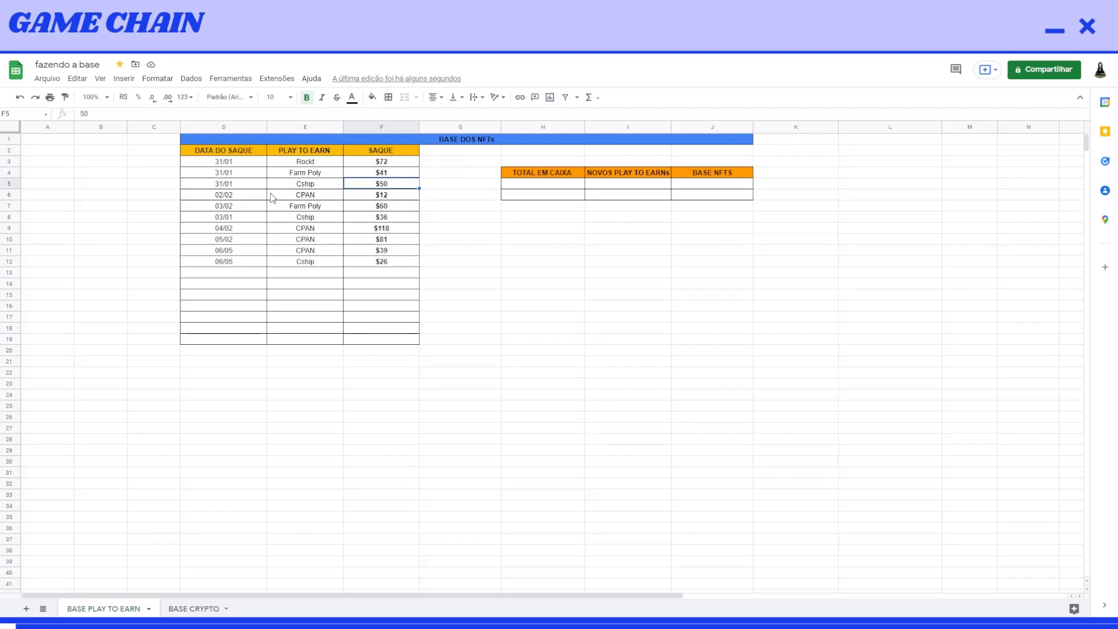
pyautogui.click(391, 198)
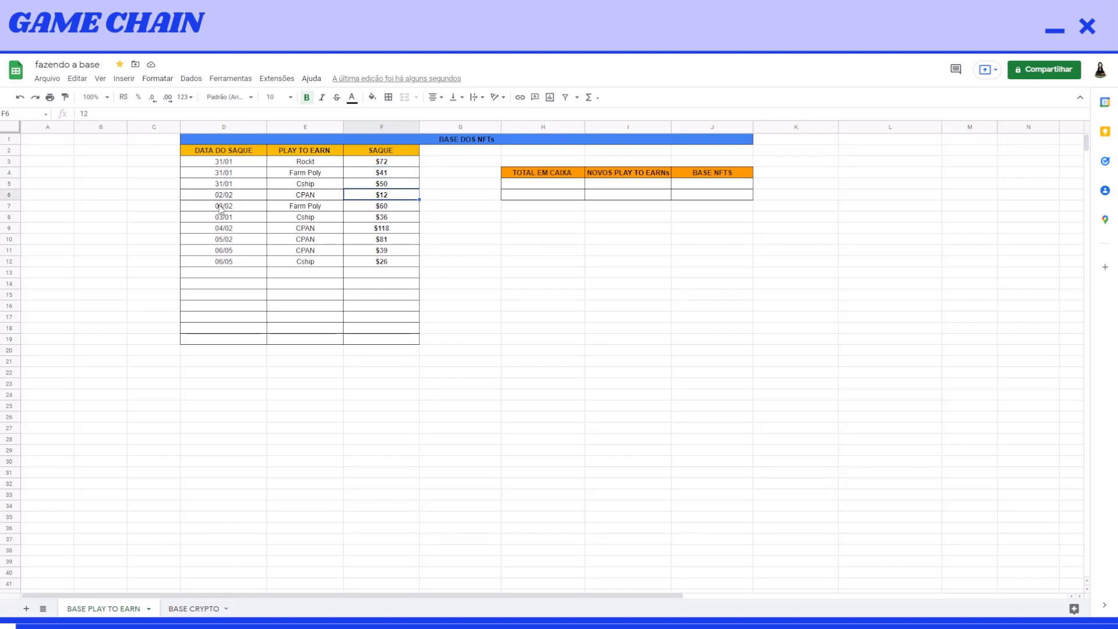
pyautogui.click(391, 207)
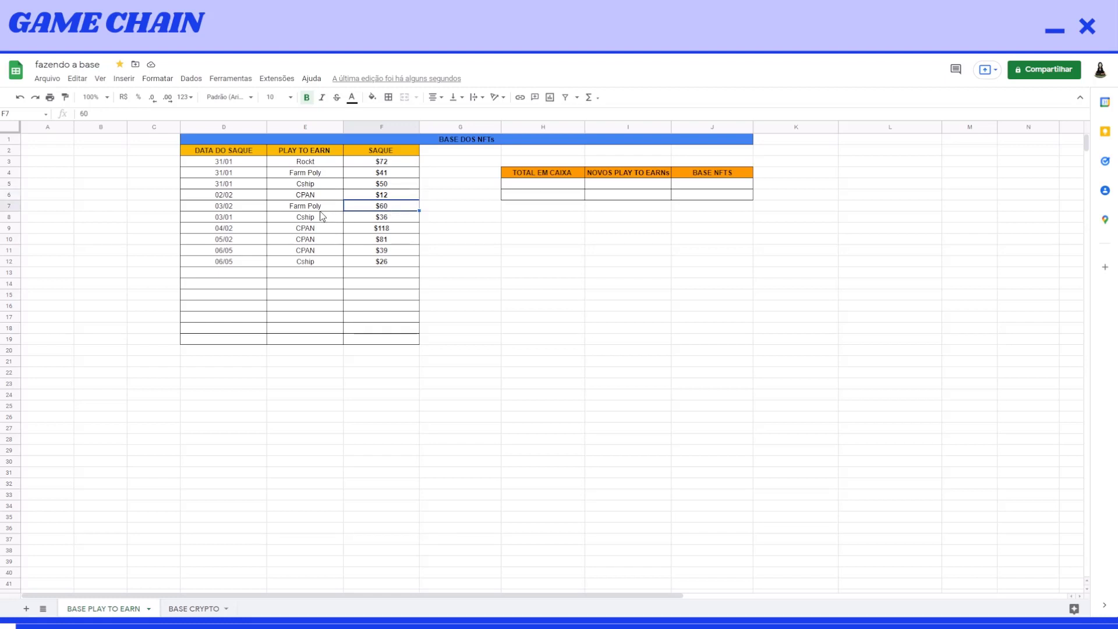
pyautogui.click(281, 220)
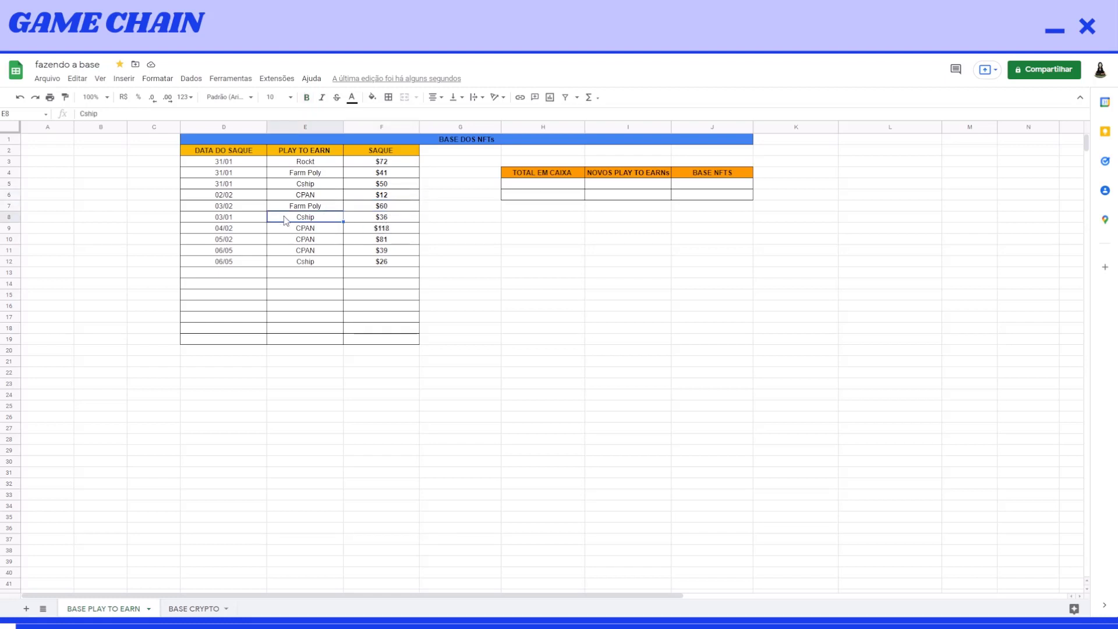
pyautogui.click(387, 219)
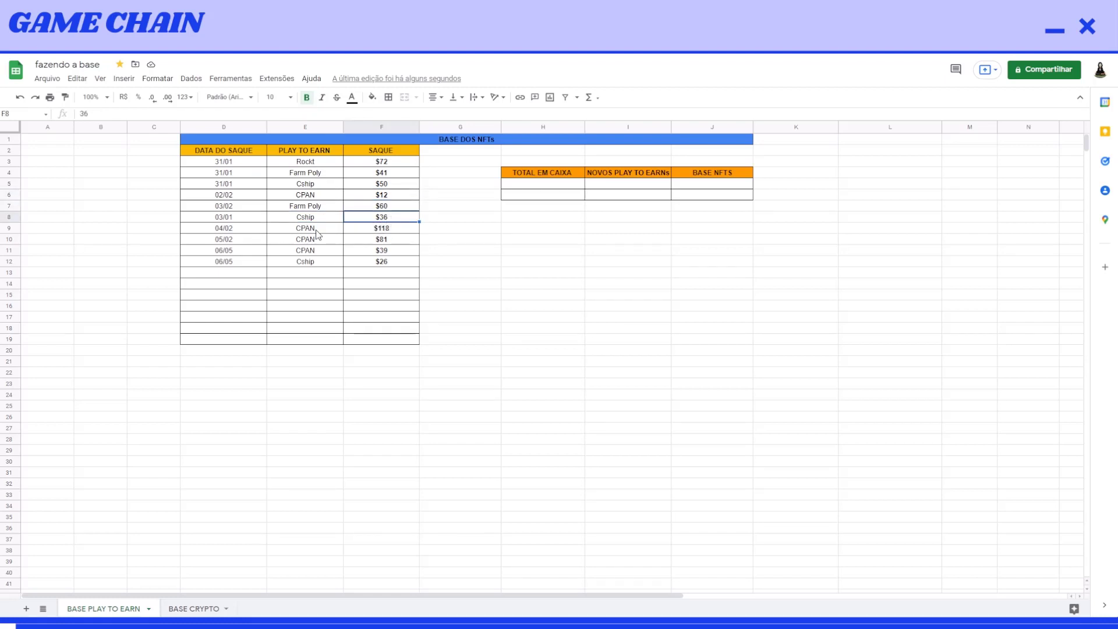
pyautogui.press('Down')
pyautogui.press('Down')
pyautogui.press('Down')
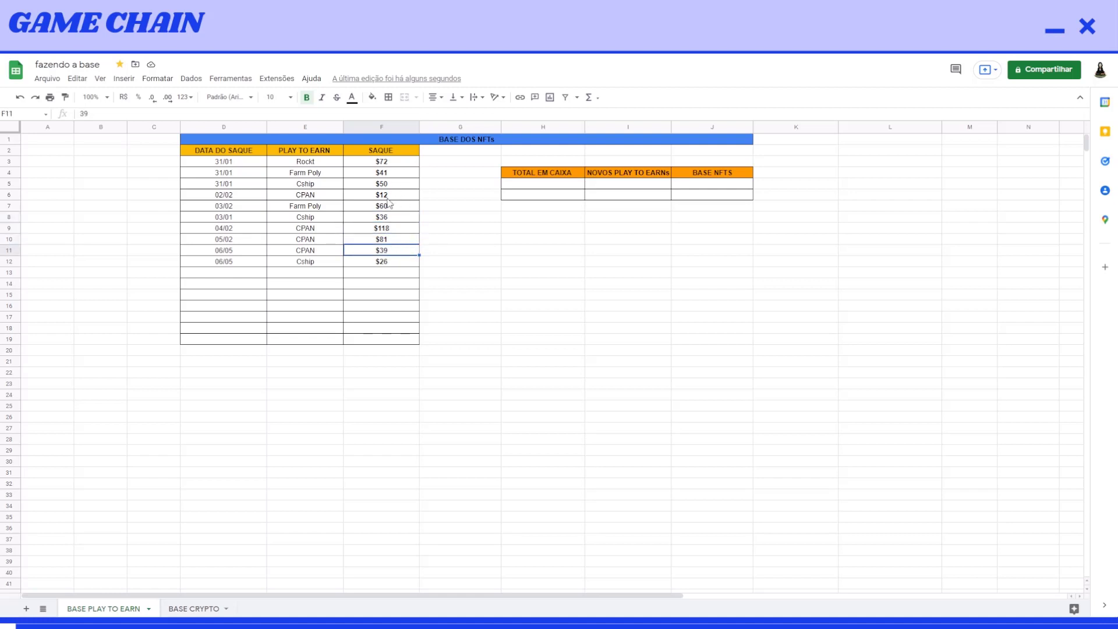
pyautogui.click(386, 264)
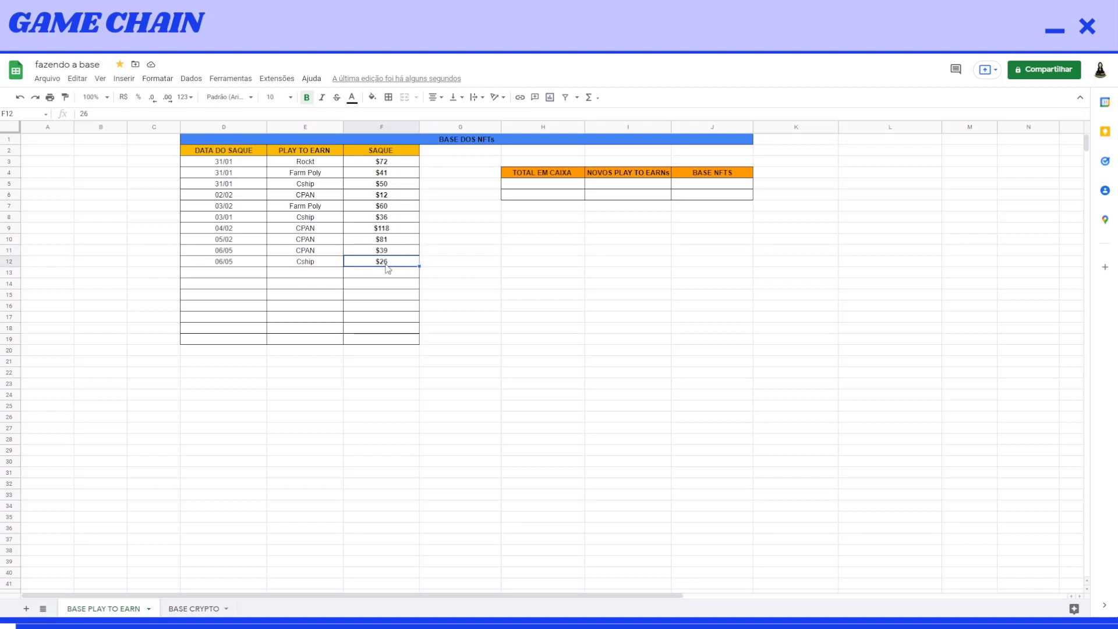
# Select all CPAN withdrawal amounts, cells F9:F11 together with F6, to see their sum.
pyautogui.click(384, 228)
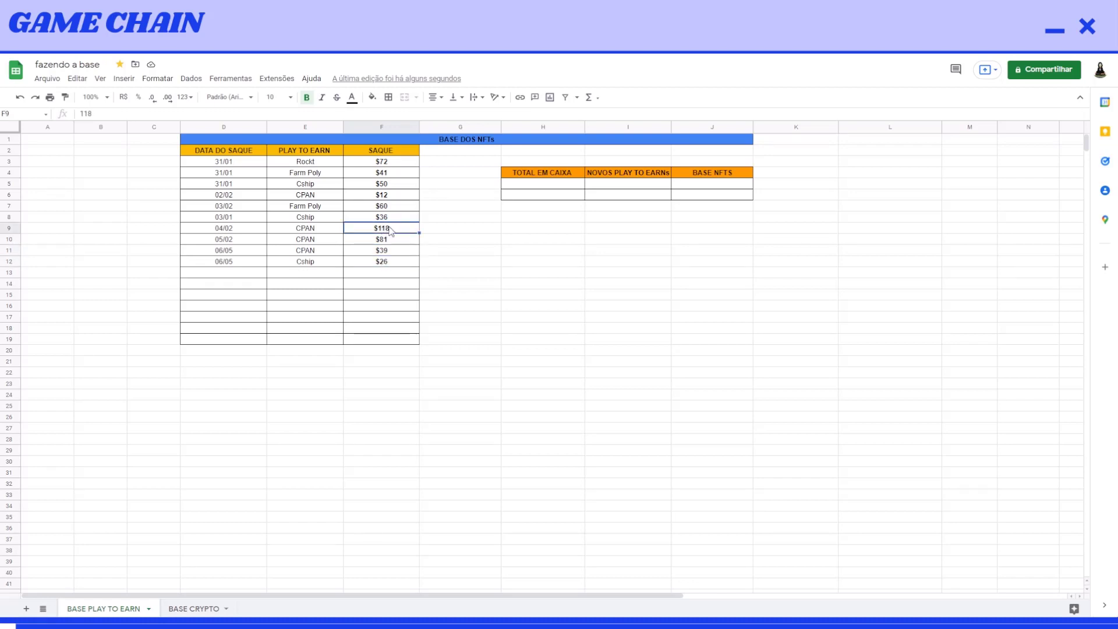
pyautogui.moveTo(388, 233); pyautogui.dragTo(395, 251)
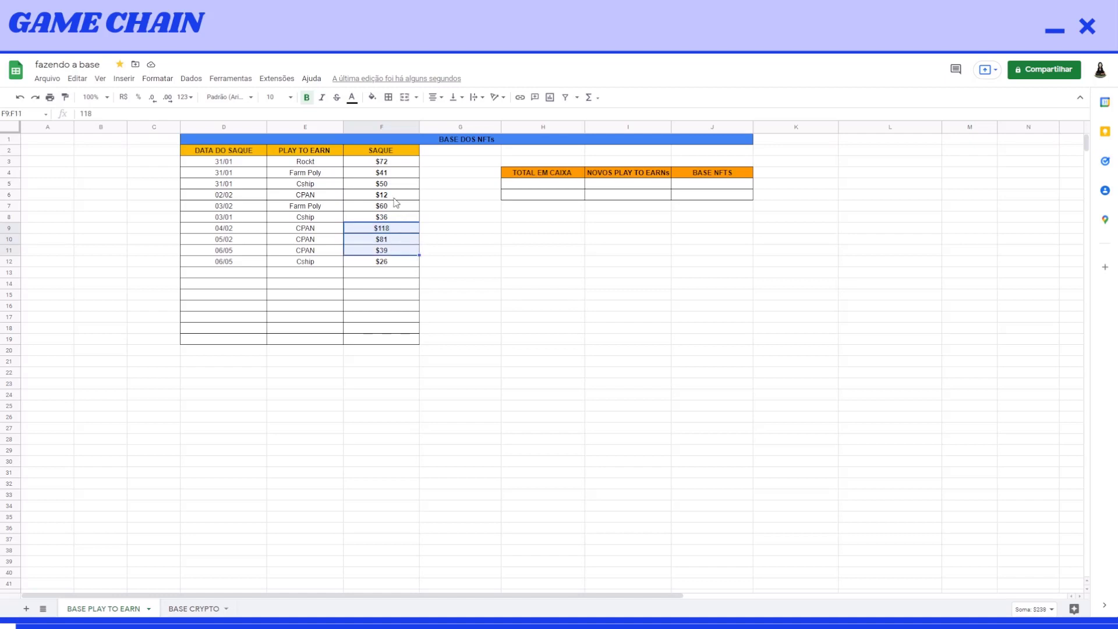
pyautogui.keyDown('ctrl'); pyautogui.click(396, 196); pyautogui.keyUp('ctrl')
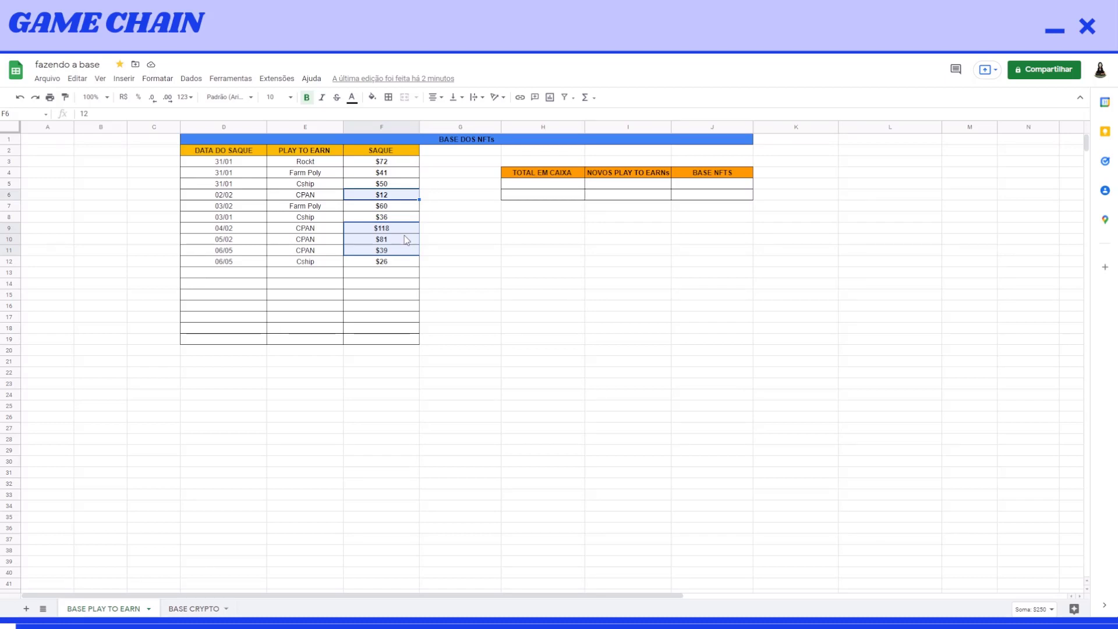
# Switch to PooCoin Charts, search for bcoi and open the Bomber Coin (BCOIN) page.
pyautogui.hotkey('ctrl', 't')
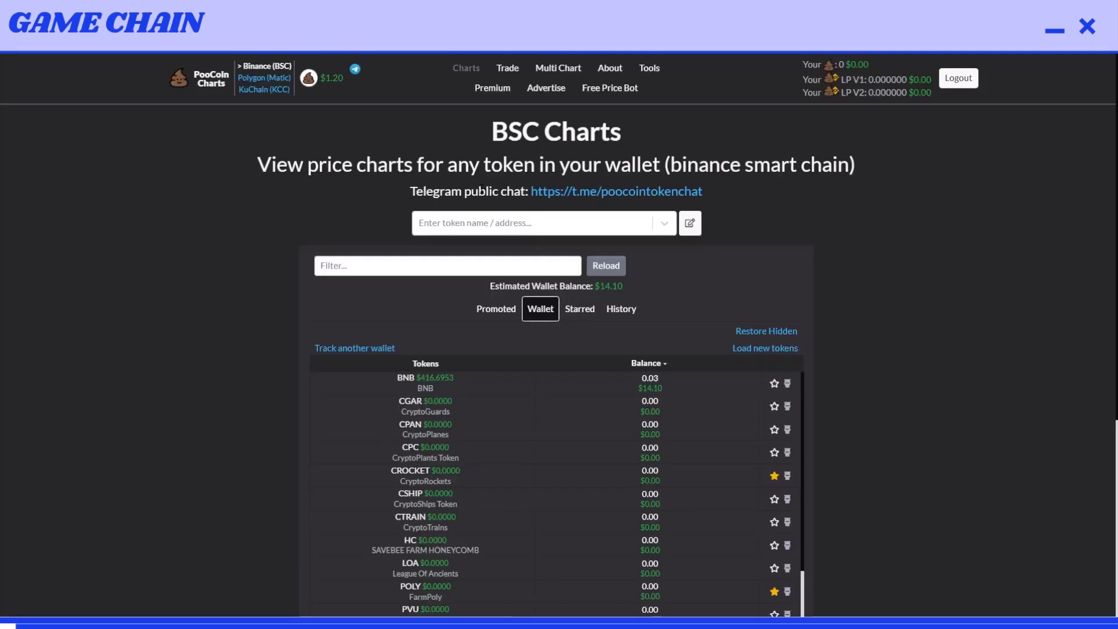
pyautogui.click(485, 225)
pyautogui.write('bcoi')
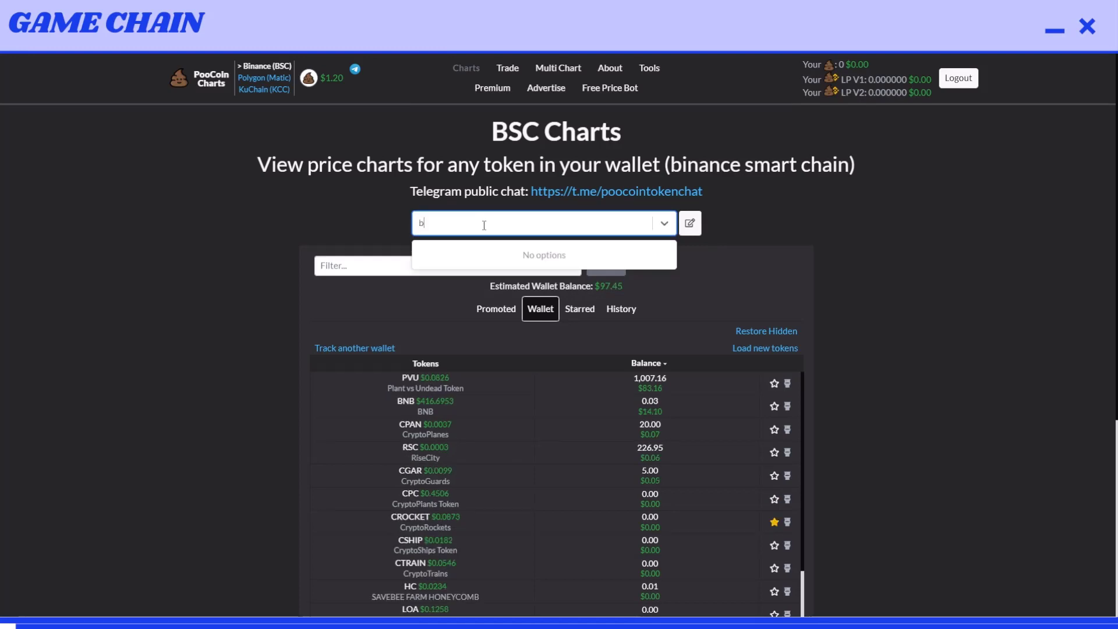
pyautogui.click(519, 269)
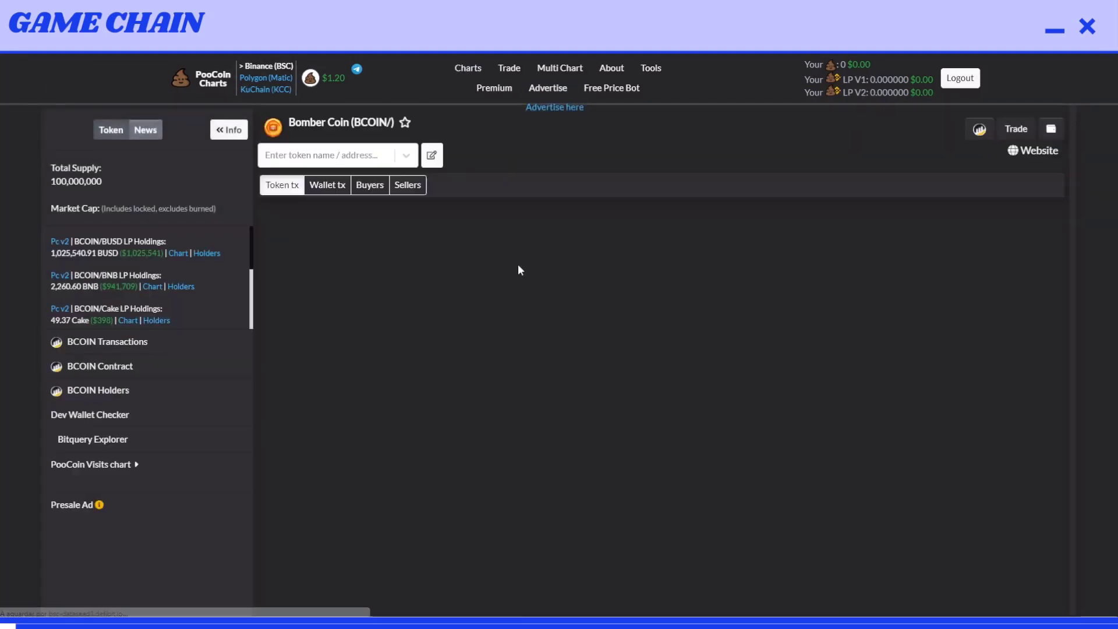
# Open the BCOIN trade form, choose BUSD as the source token and enter 250 to get the swap quote.
pyautogui.click(1014, 129)
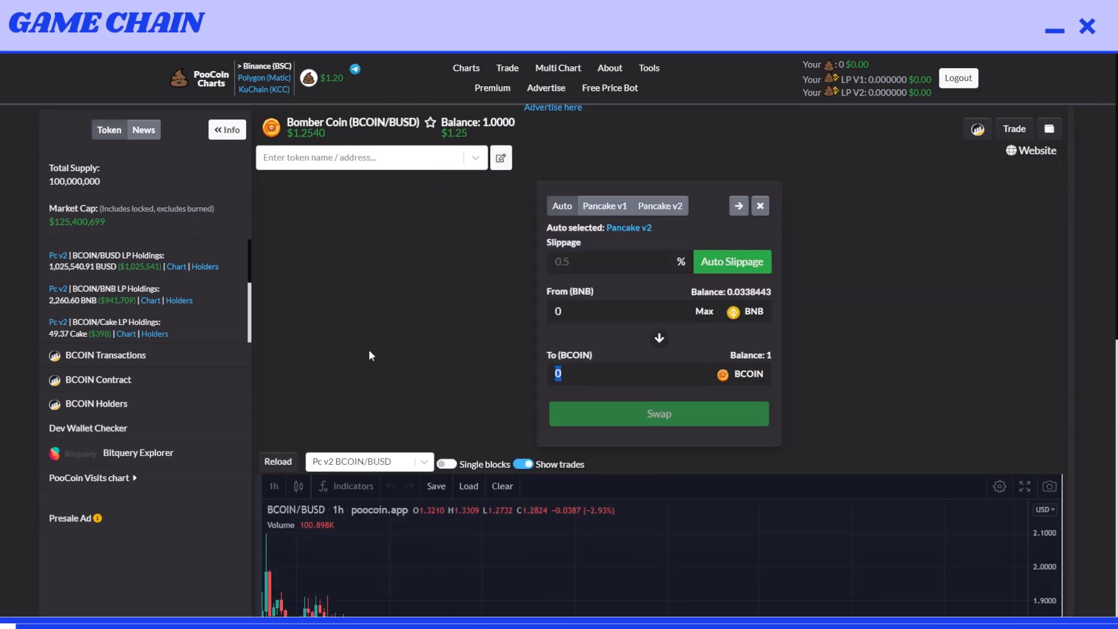
pyautogui.click(750, 313)
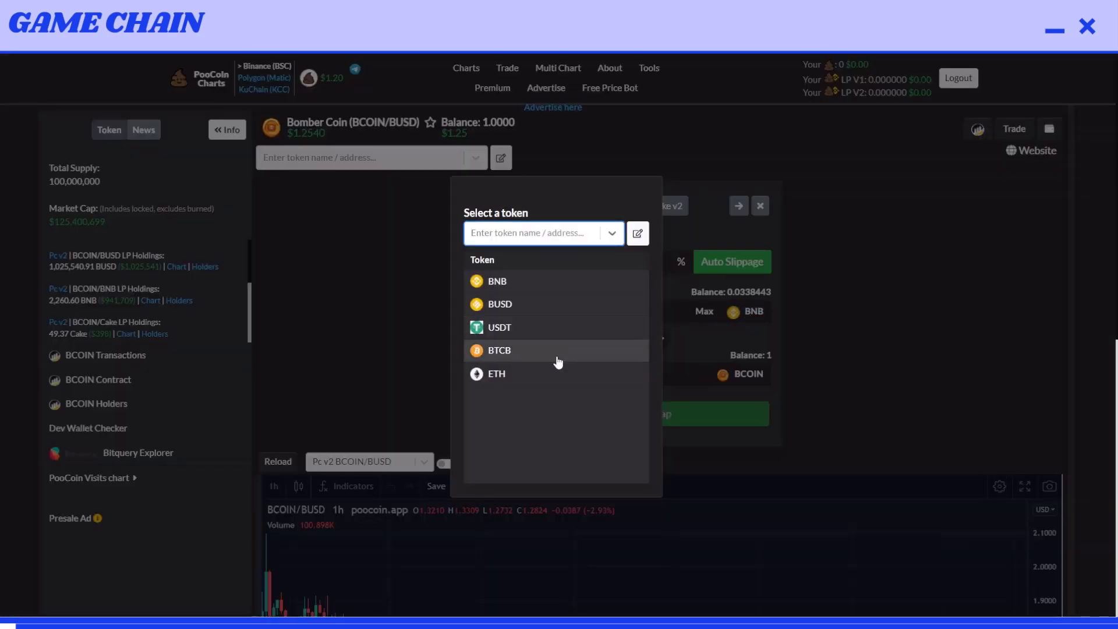
pyautogui.click(501, 304)
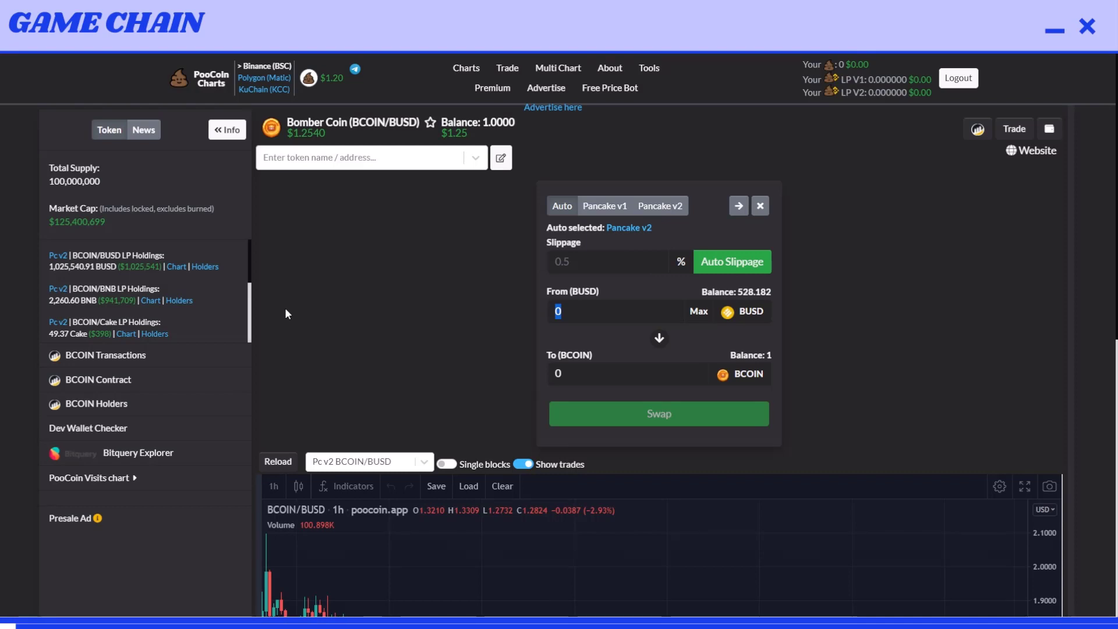
pyautogui.write('250')
pyautogui.press('Tab')
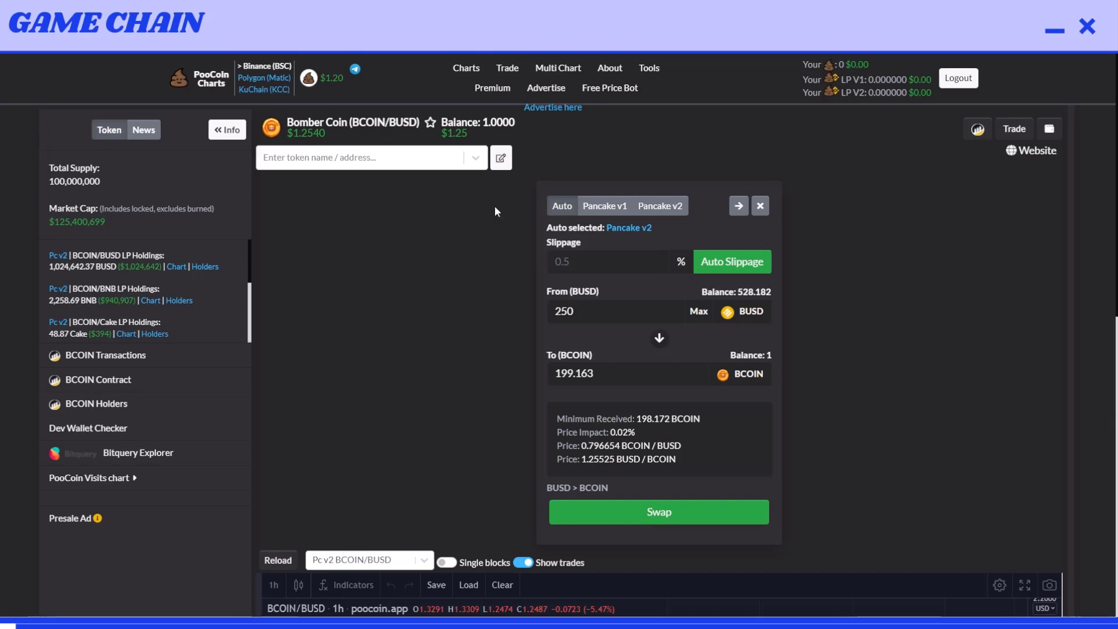
# Search PooCoin for lus and open the Luna Rush Token (LUS) page.
pyautogui.click(368, 158)
pyautogui.write('lus')
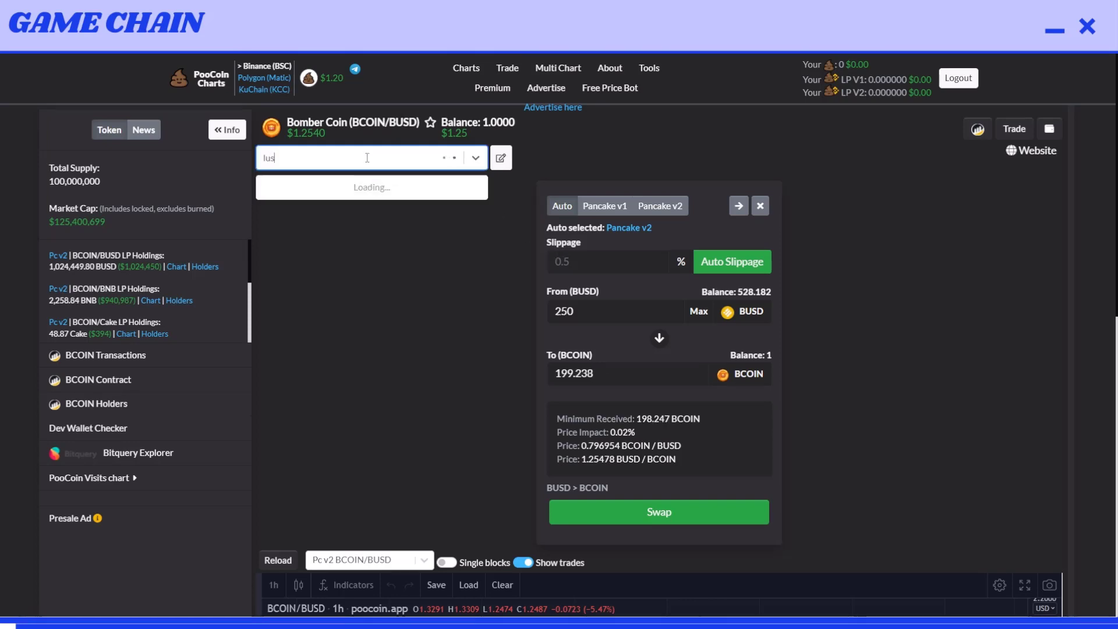
pyautogui.click(380, 197)
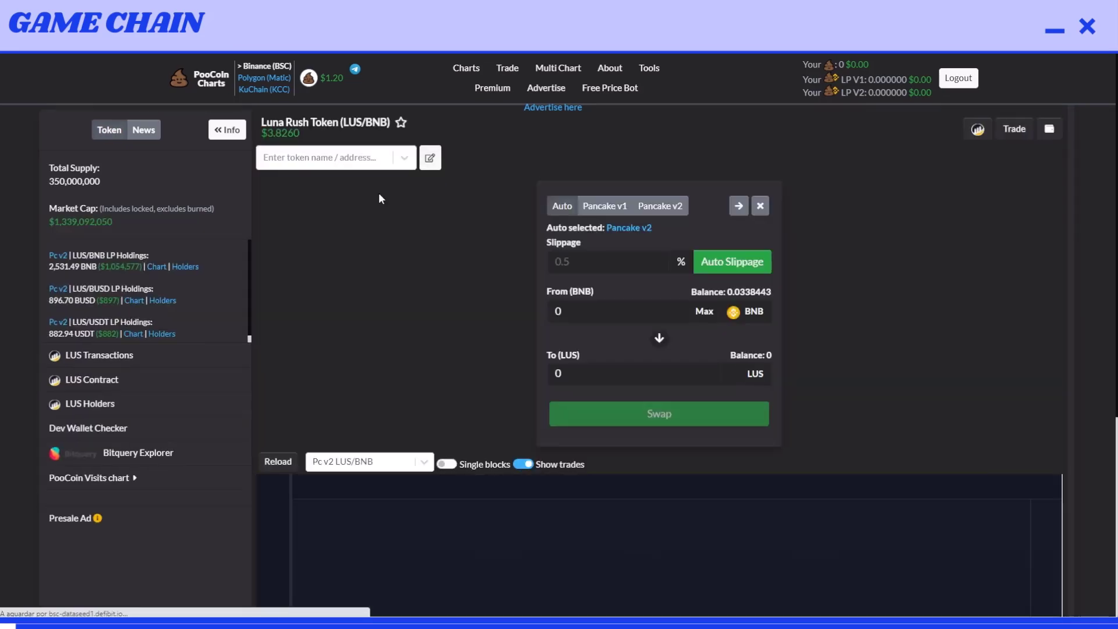
# Choose BUSD as the source token for the LUS swap and enter 250 to get the quote.
pyautogui.click(752, 313)
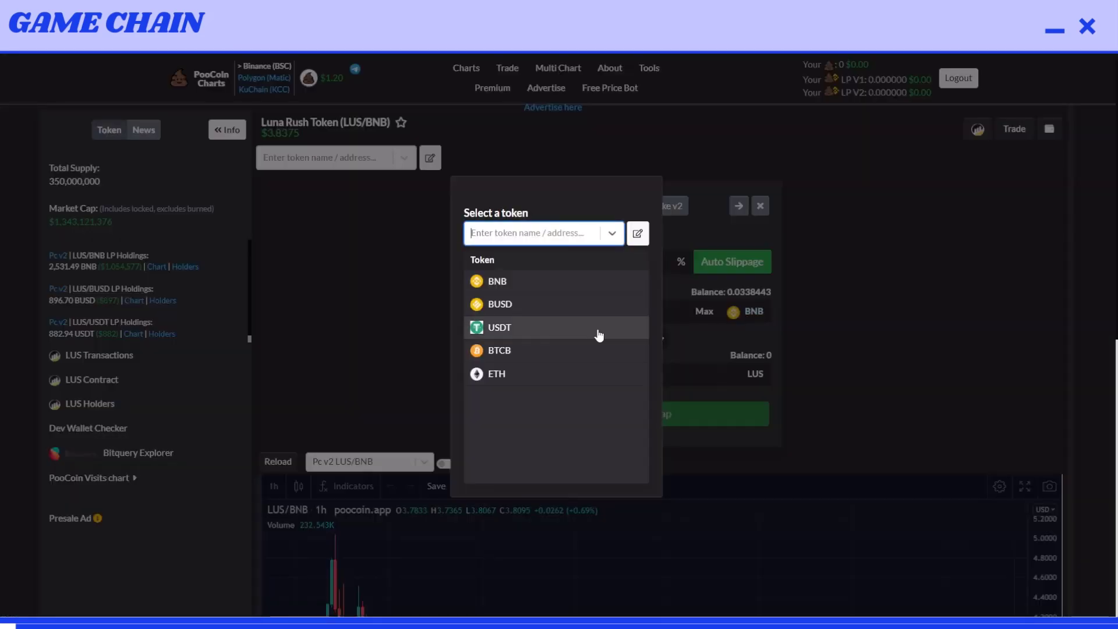
pyautogui.click(549, 308)
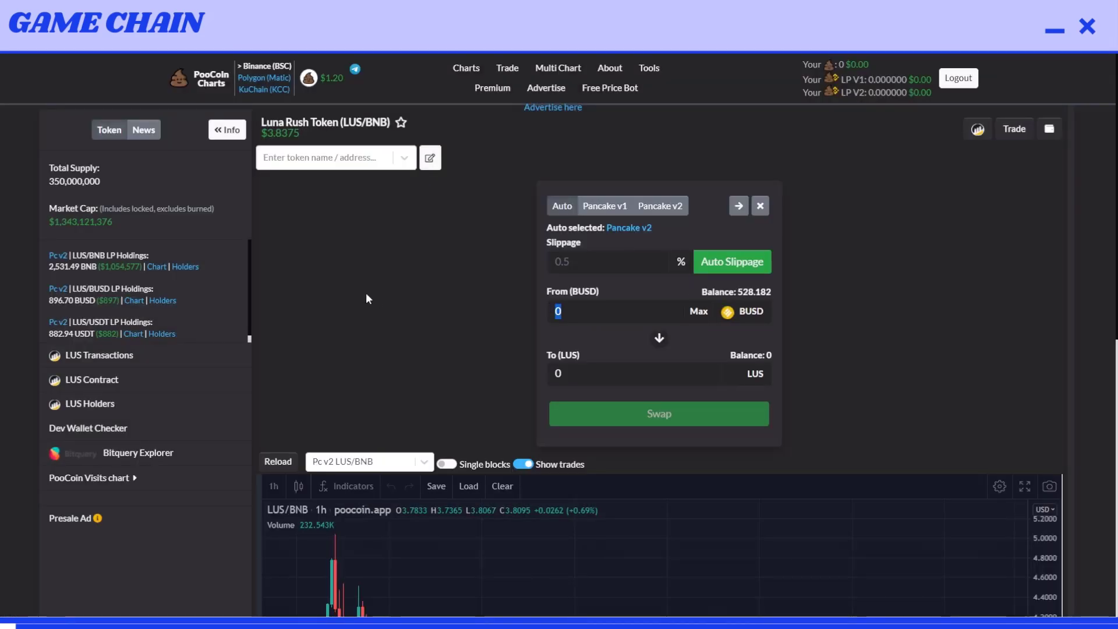
pyautogui.write('250')
pyautogui.press('Tab')
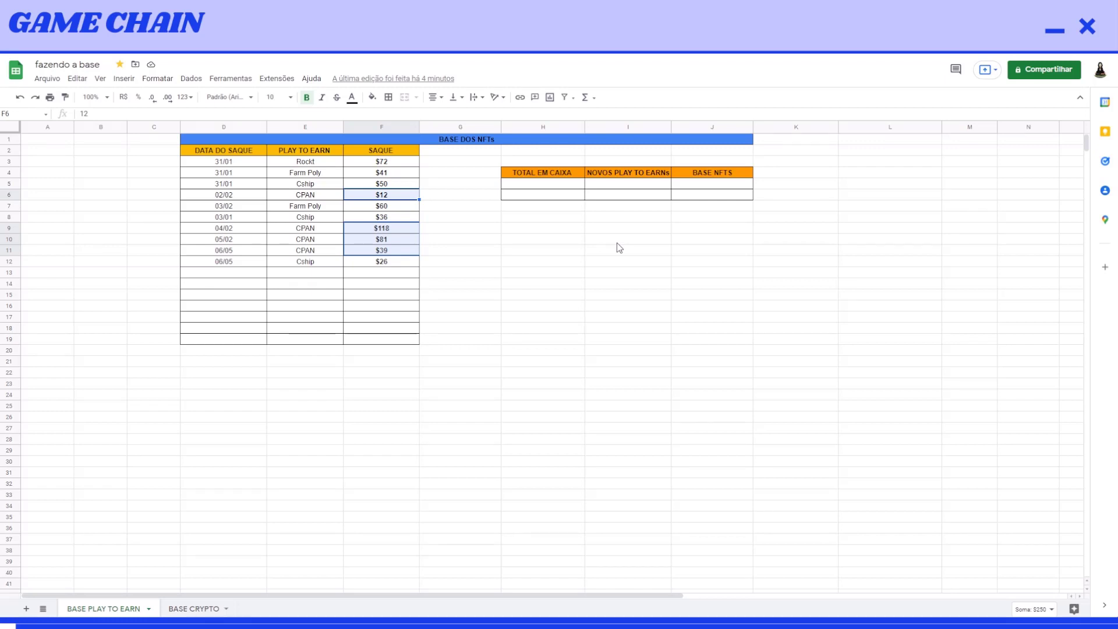
# Check the sum of all withdrawals in the SAQUE column and the BUSD balance held in the MetaMask wallet.
pyautogui.moveTo(381, 161); pyautogui.dragTo(389, 263)
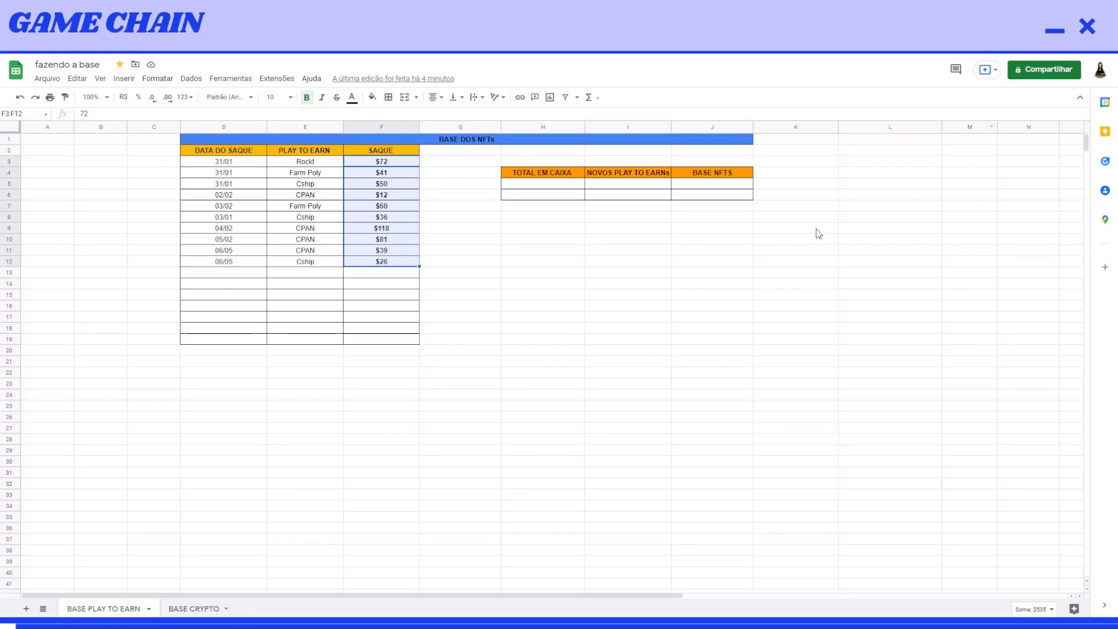
pyautogui.scroll(-1, 925, 245)
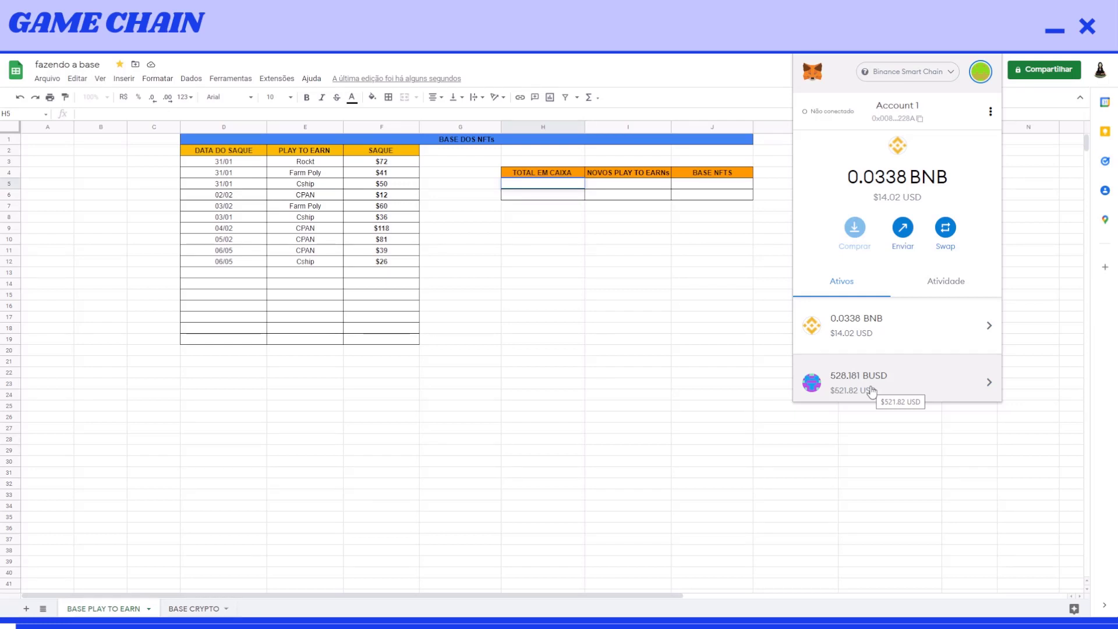
# Fill row 5 of the NFT summary table with 528 for TOTAL EM CAIXA, 28 for NOVOS PLAY TO EARNs and 500 for BASE NFTS.
pyautogui.click(550, 183)
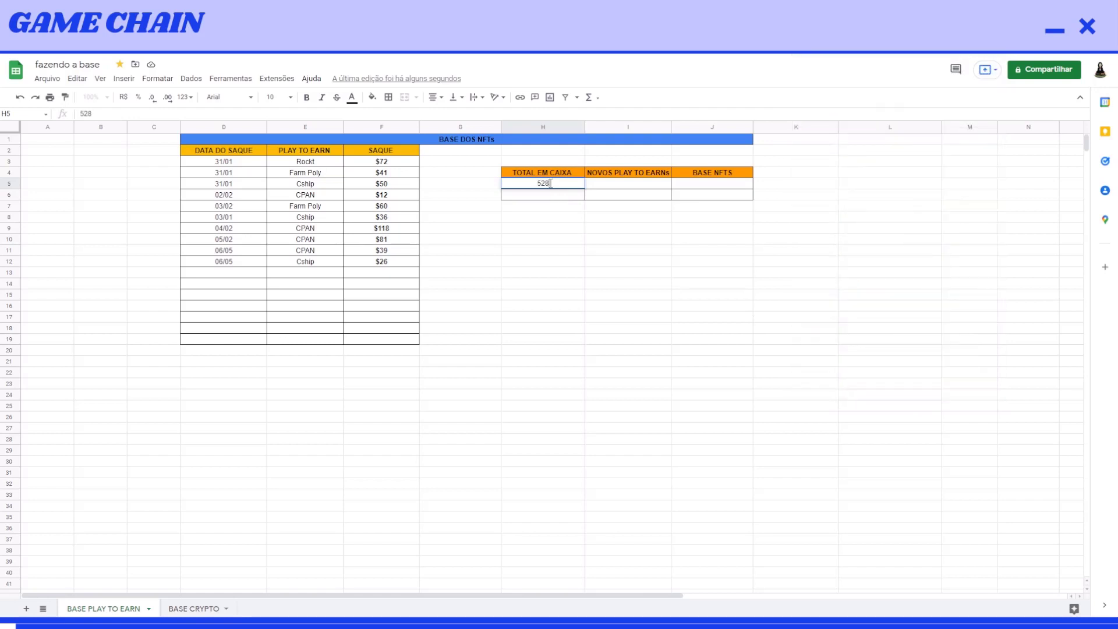
pyautogui.click(589, 208)
pyautogui.click(629, 184)
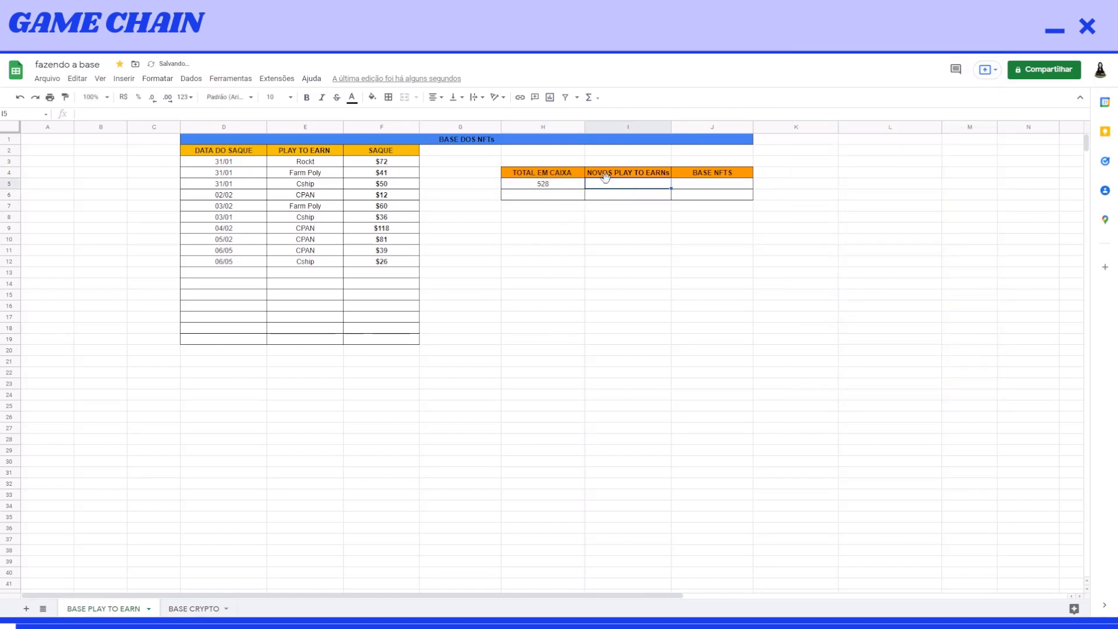
pyautogui.write('28')
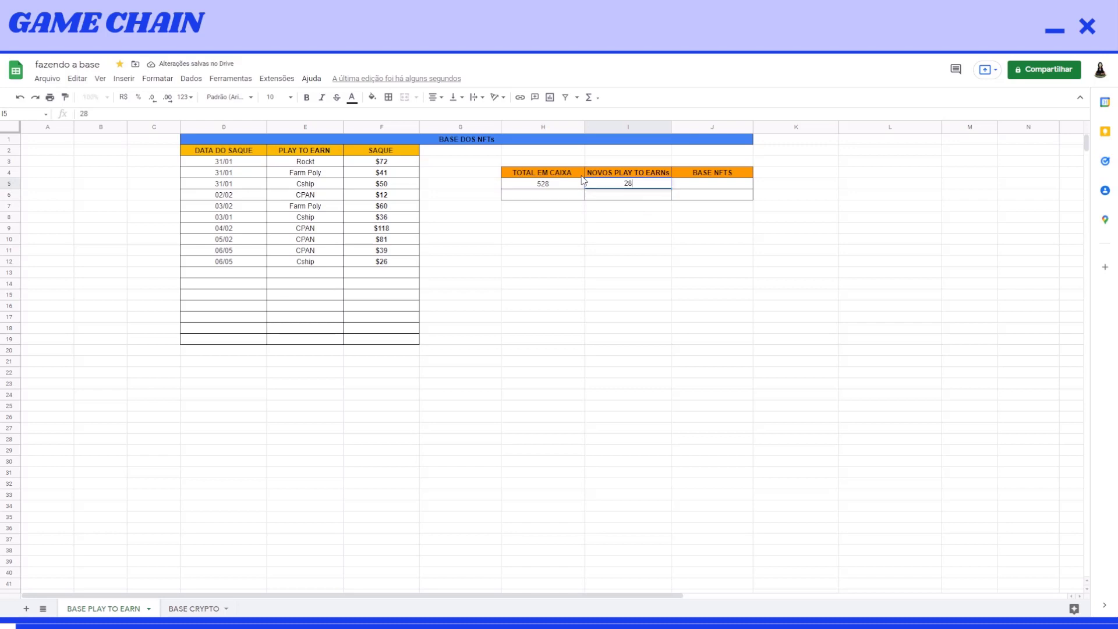
pyautogui.click(1089, 624)
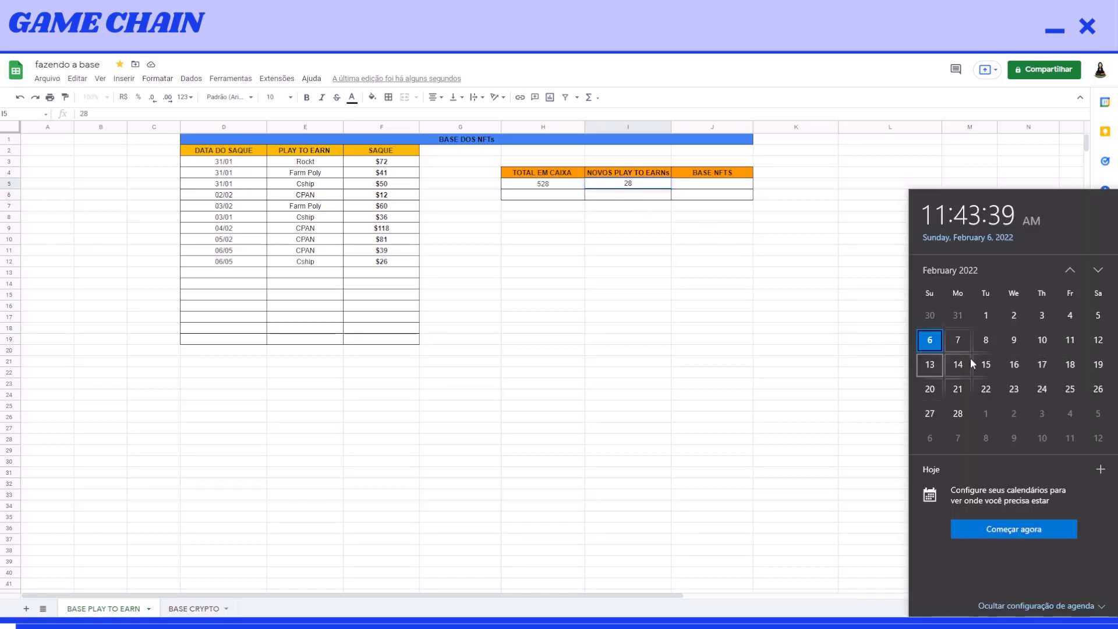
pyautogui.click(571, 331)
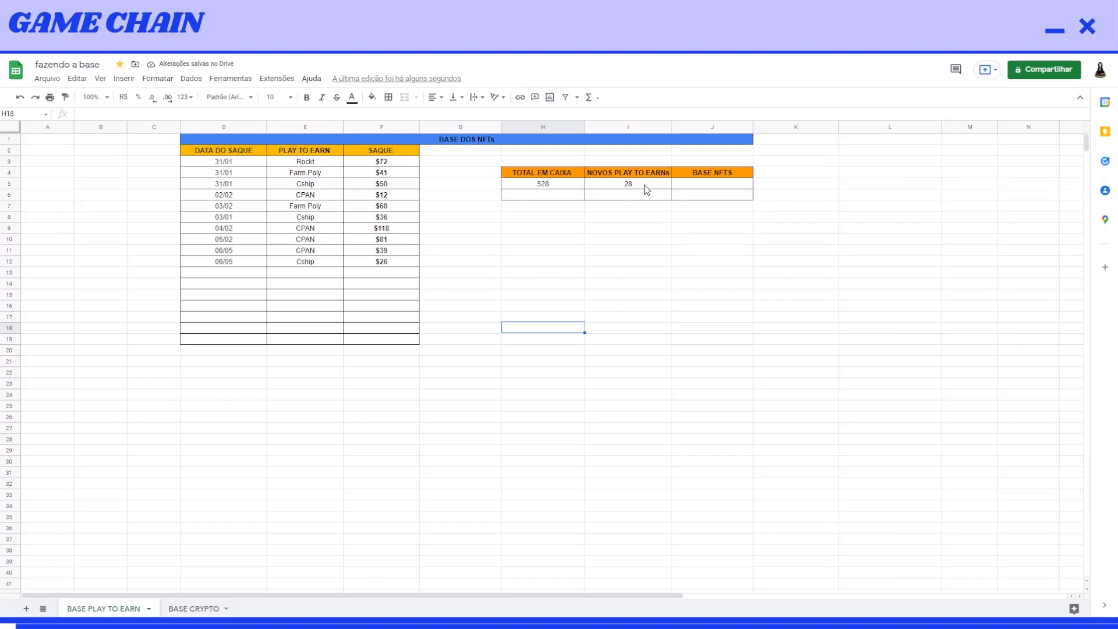
pyautogui.click(728, 184)
pyautogui.write('500')
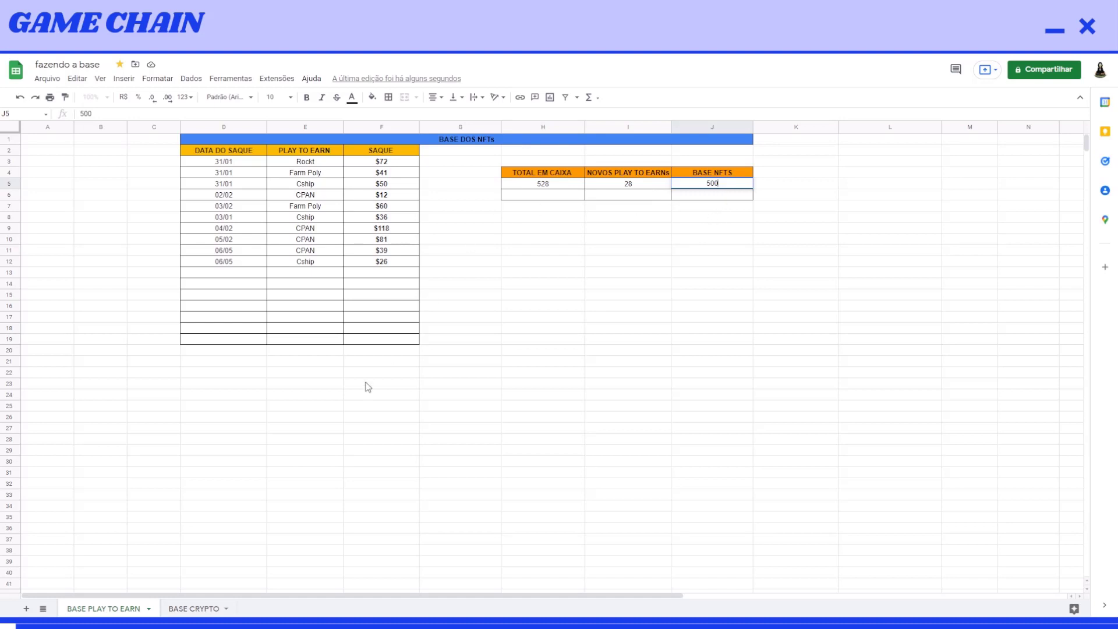
# On the BASE CRYPTO sheet, set the CAIXA DO DIA/ BASE NFT DIA value to 500.
pyautogui.click(193, 609)
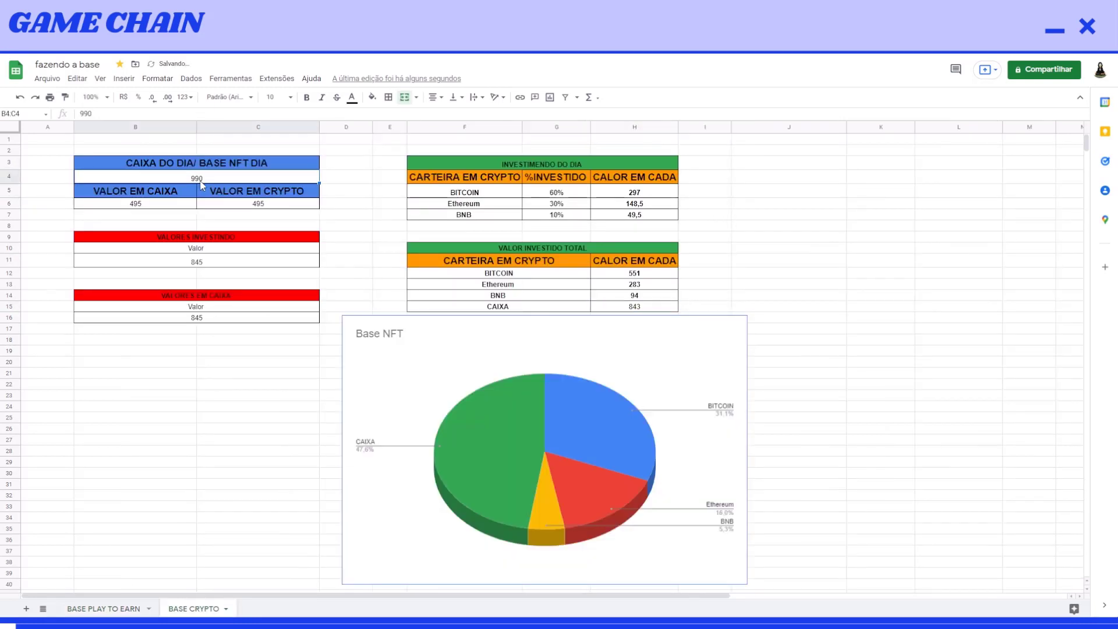
pyautogui.write('50')
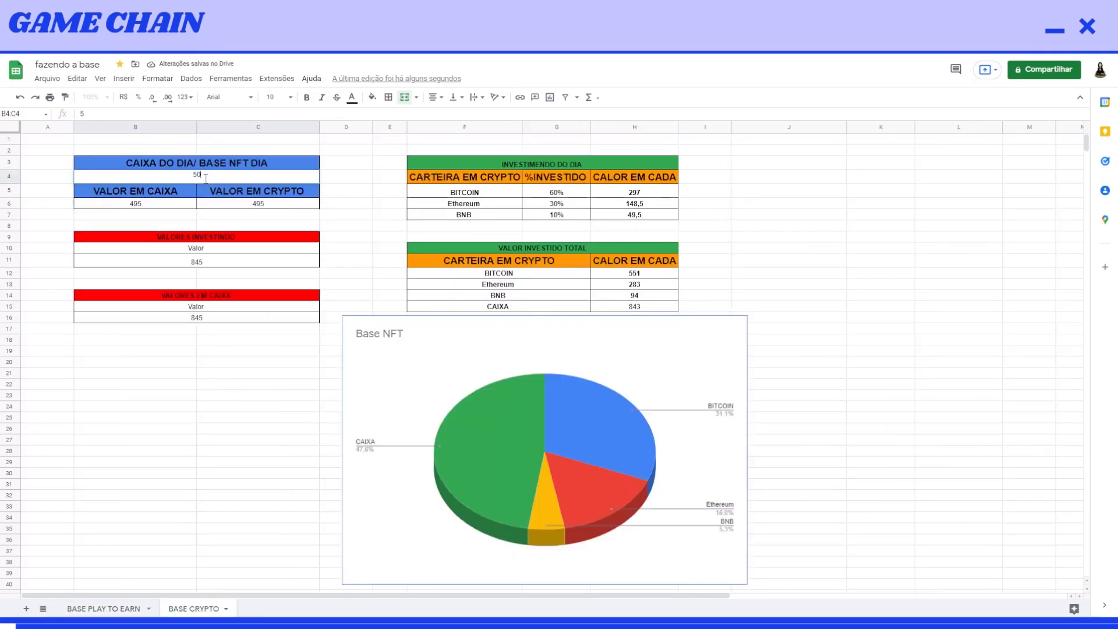
pyautogui.write('0')
pyautogui.press('Return')
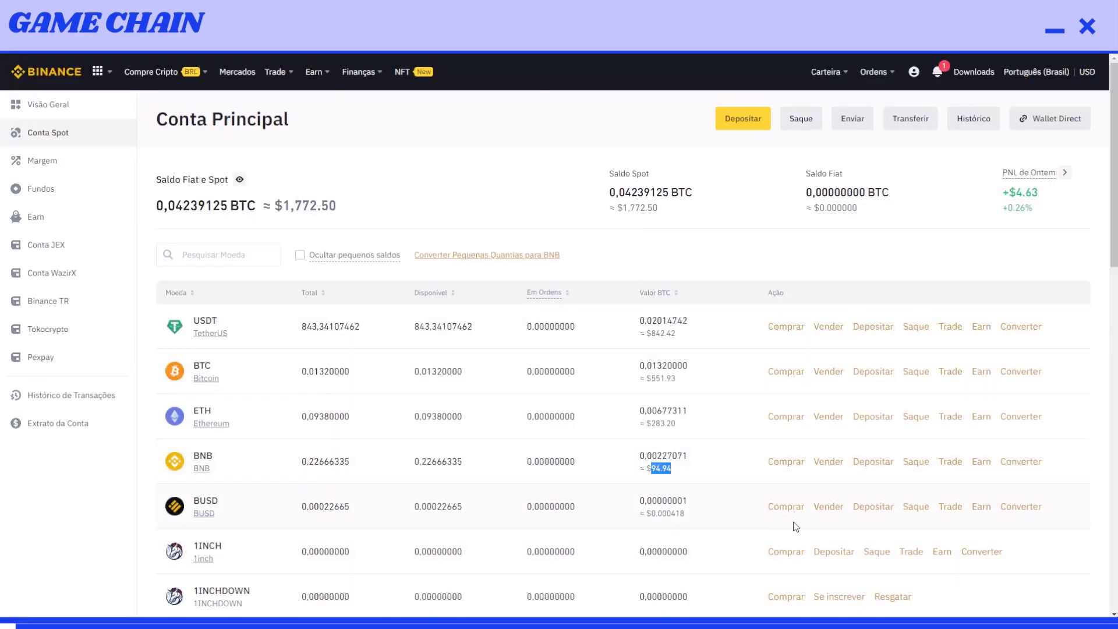
# Open the BUSD deposit page from the Binance spot account, choose the Binance Smart Chain (BEP20) network and copy the deposit address.
pyautogui.click(874, 506)
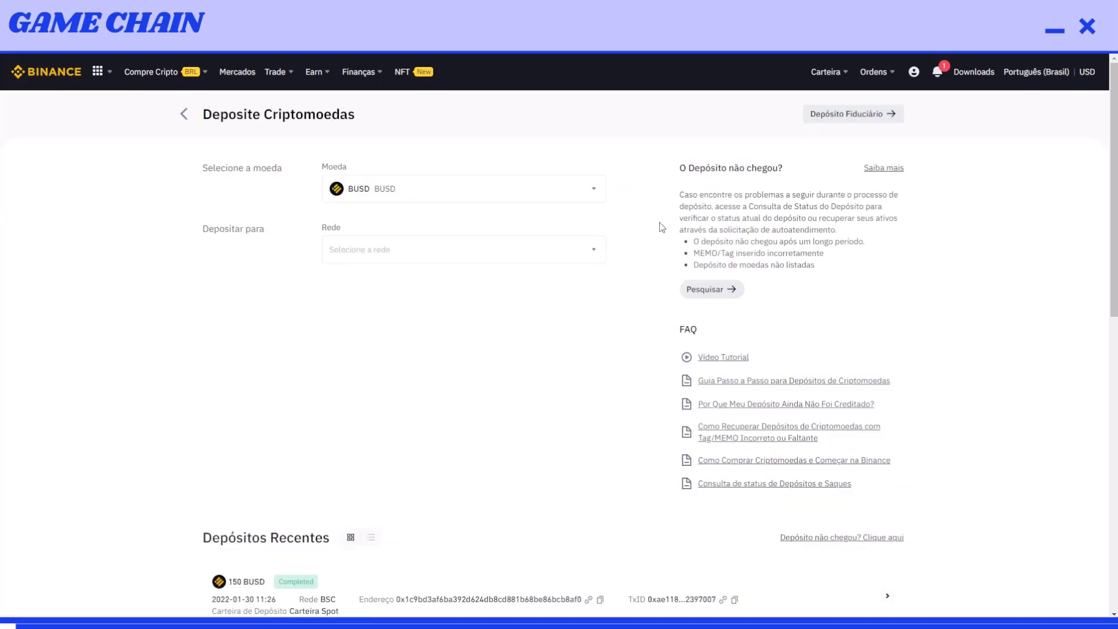
pyautogui.click(564, 245)
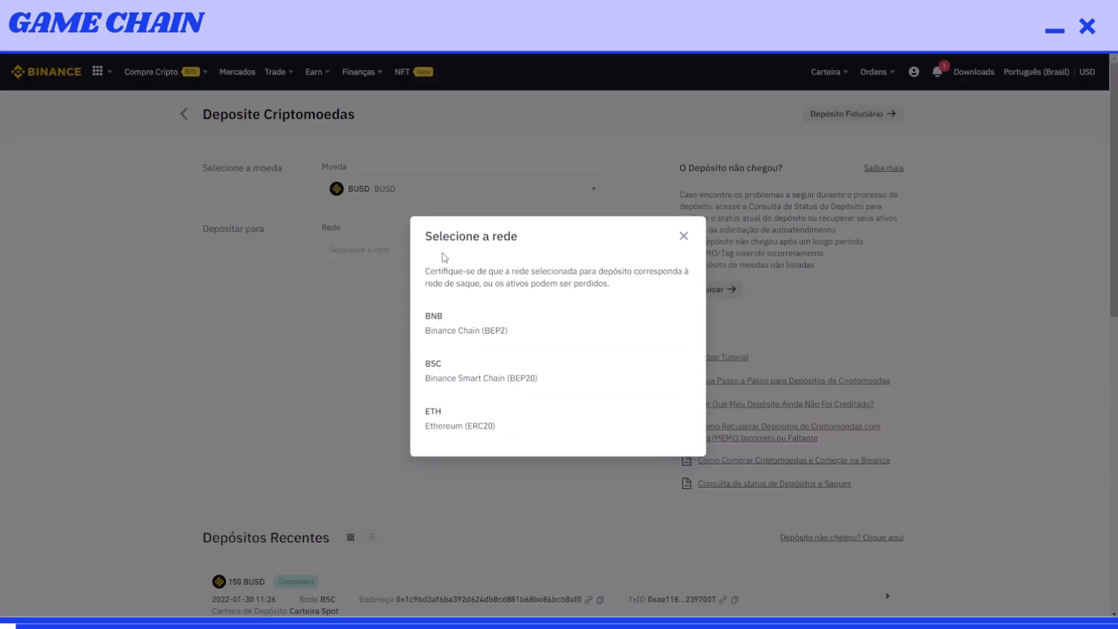
pyautogui.click(508, 378)
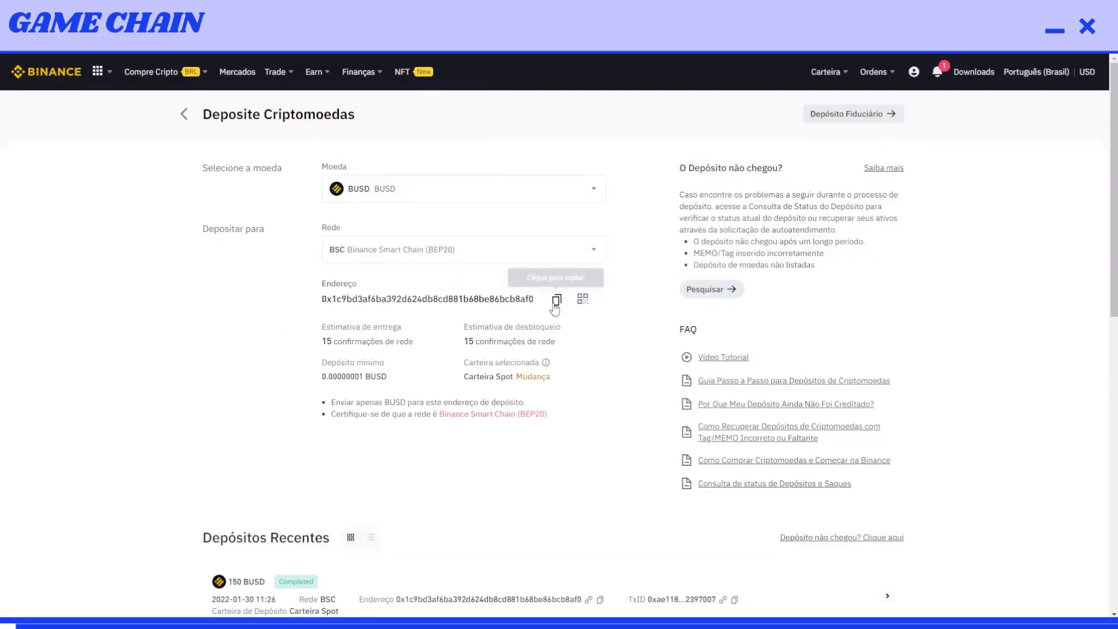
pyautogui.click(556, 300)
# Start a BUSD transfer in MetaMask with the copied deposit address as recipient and check the address ending.
pyautogui.click(990, 35)
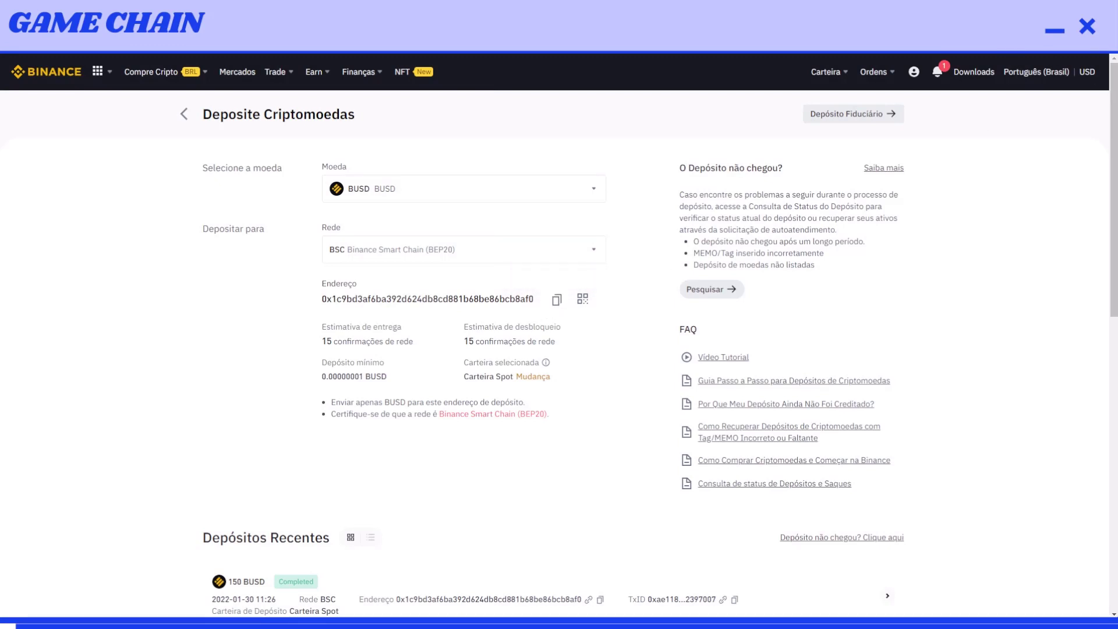
pyautogui.scroll(-1, 932, 267)
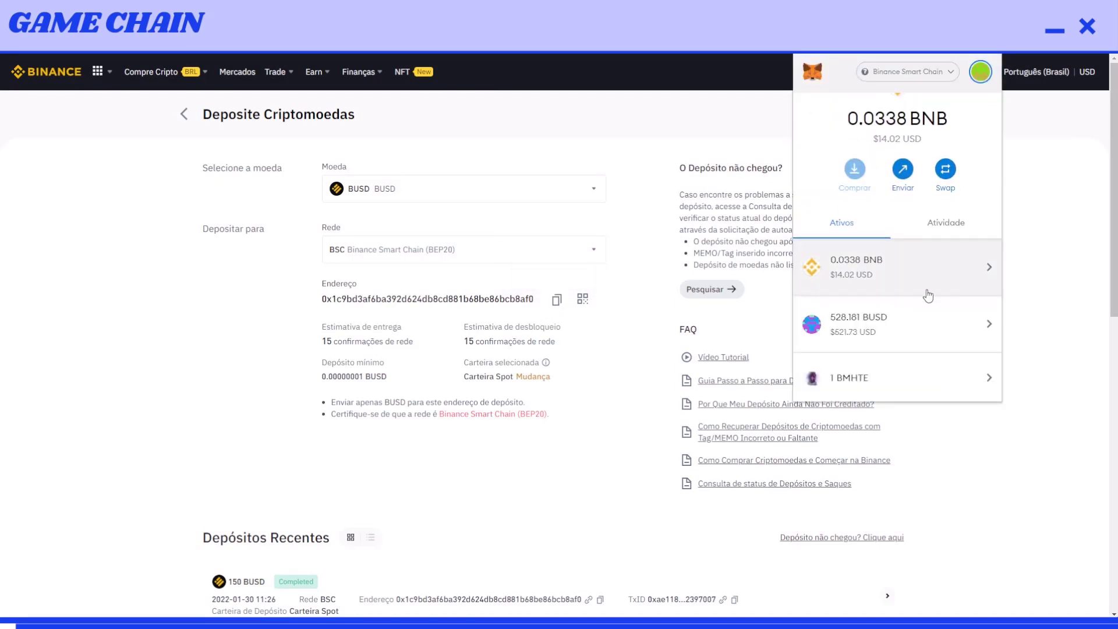
pyautogui.click(970, 328)
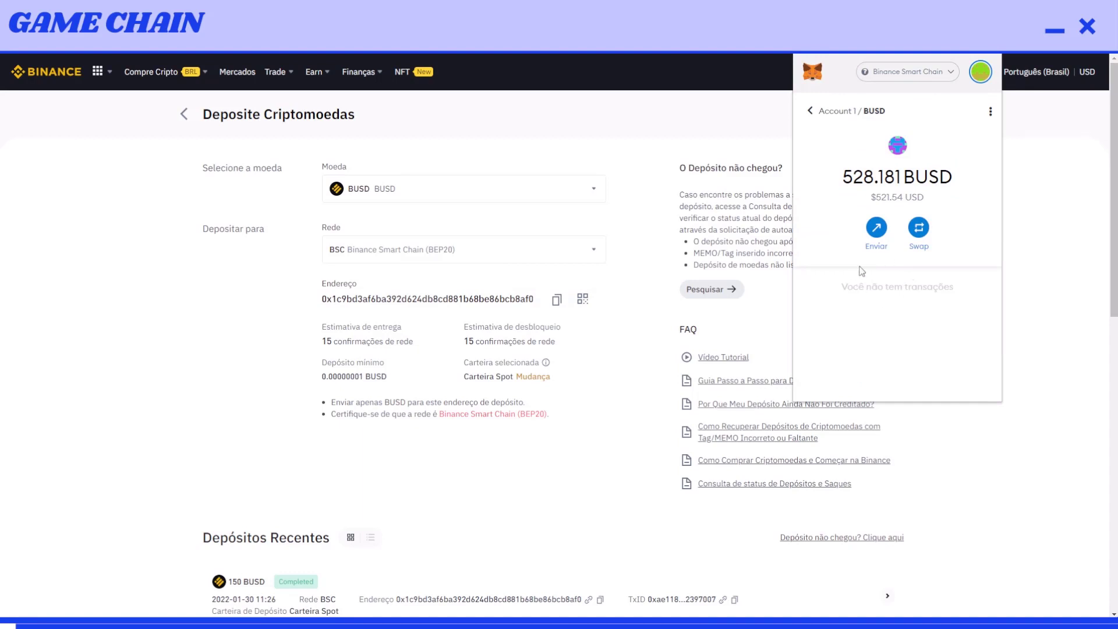
pyautogui.click(875, 233)
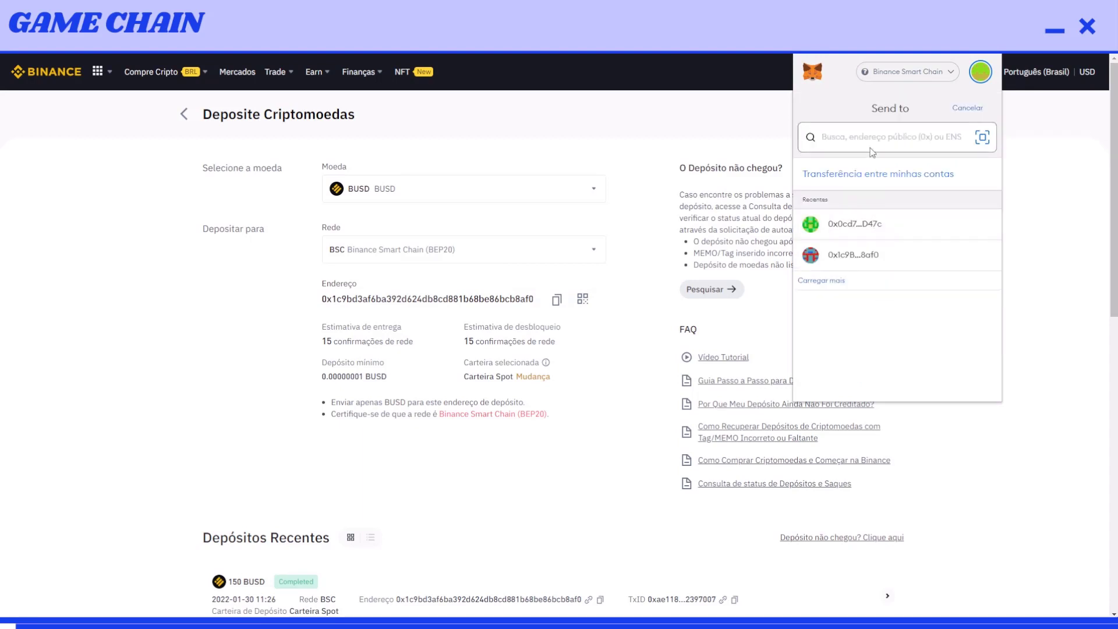
pyautogui.hotkey('ctrl', 'v')
pyautogui.moveTo(861, 147); pyautogui.dragTo(849, 158)
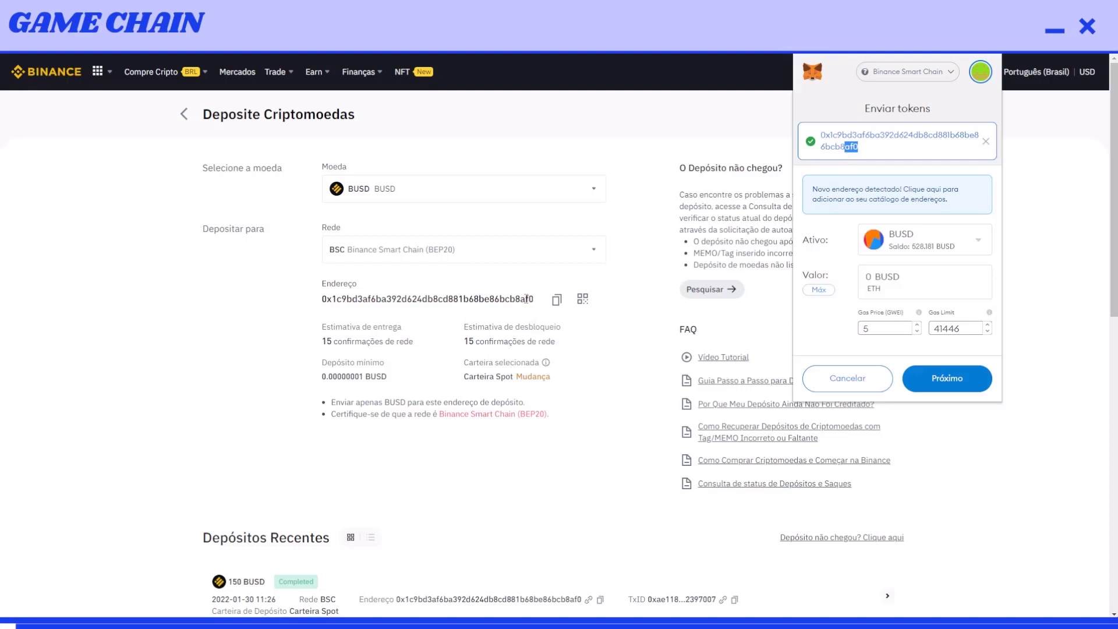
# Set the transfer amount to 500 BUSD, review the fee and total, and confirm the transaction.
pyautogui.click(865, 280)
pyautogui.write('500')
pyautogui.click(953, 381)
pyautogui.scroll(-3, 942, 301)
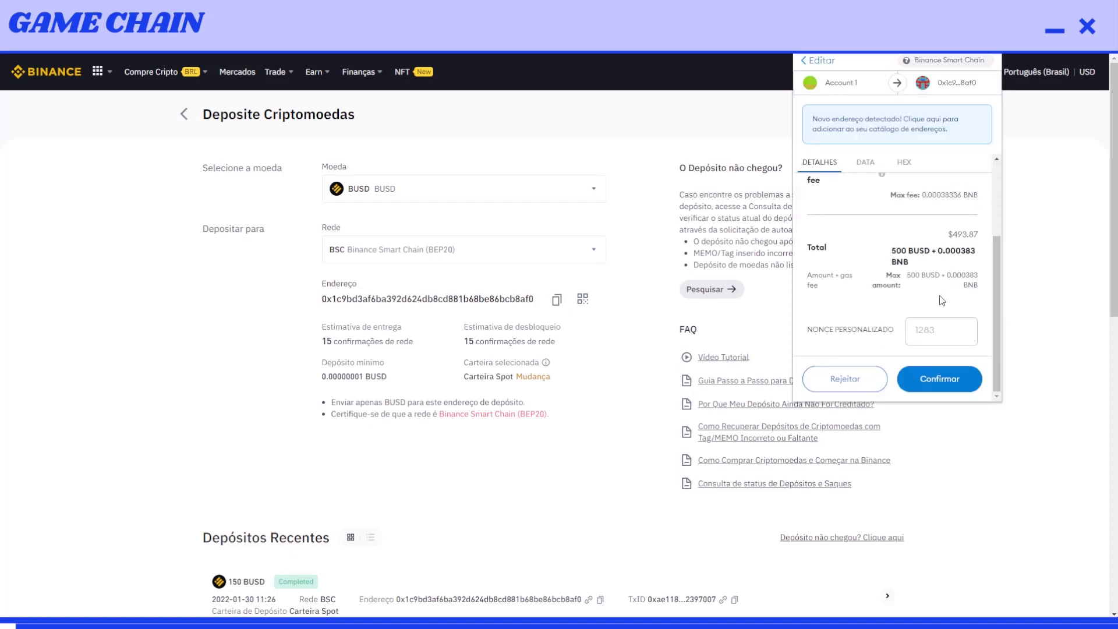
pyautogui.scroll(5, 956, 315)
pyautogui.scroll(-5, 970, 318)
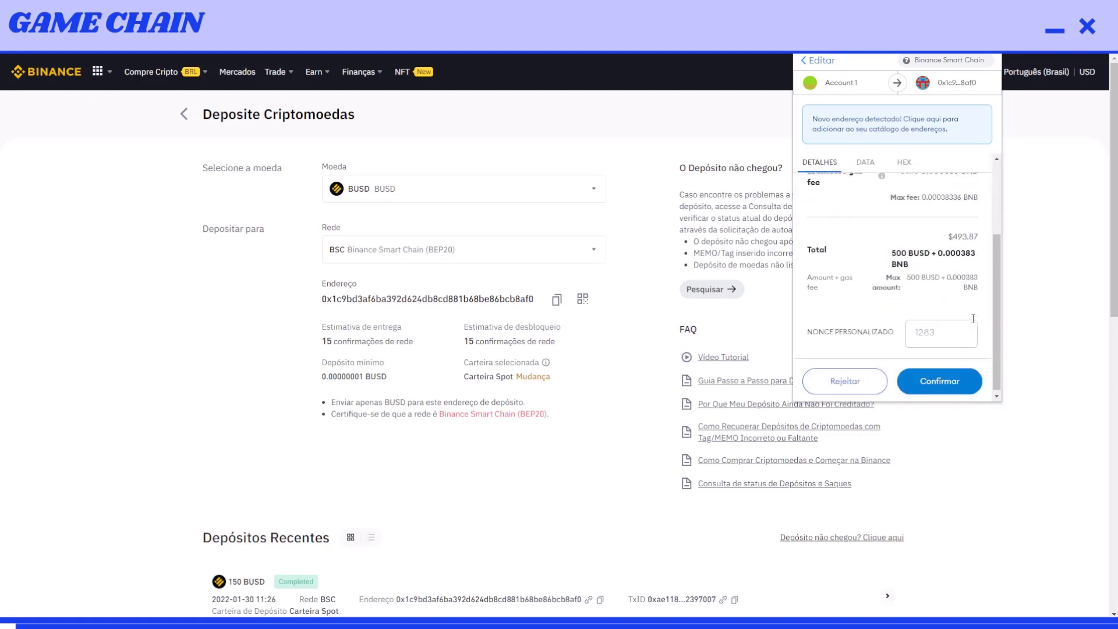
pyautogui.click(939, 380)
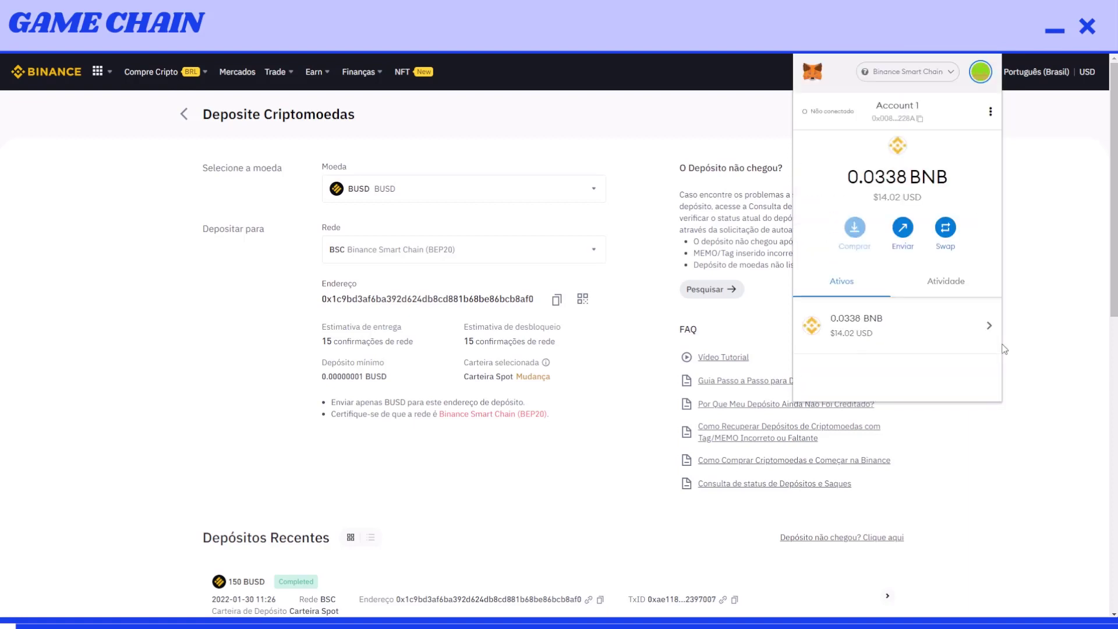
# Check the transfer in the MetaMask activity and the remaining assets, and return to the Binance spot account to look for the deposit.
pyautogui.click(949, 281)
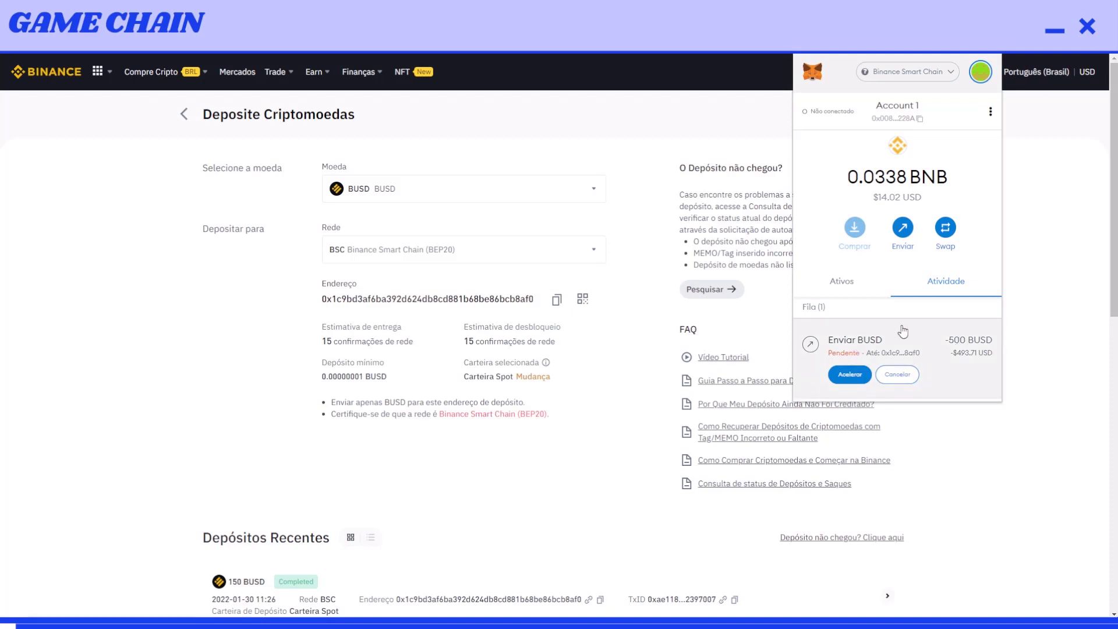
pyautogui.click(842, 281)
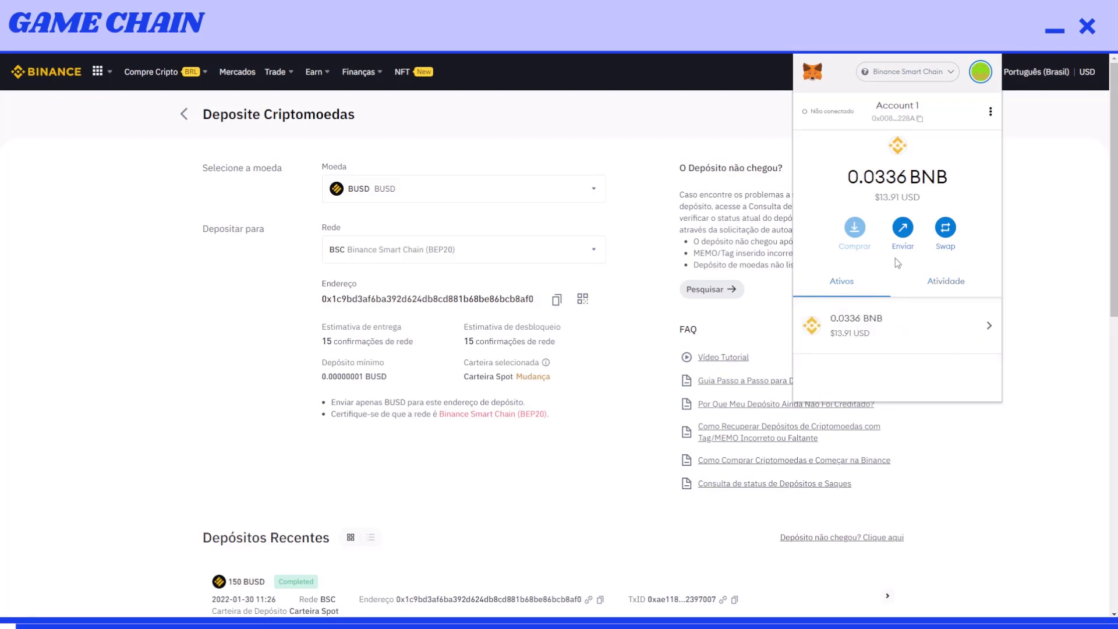
pyautogui.scroll(-1, 897, 257)
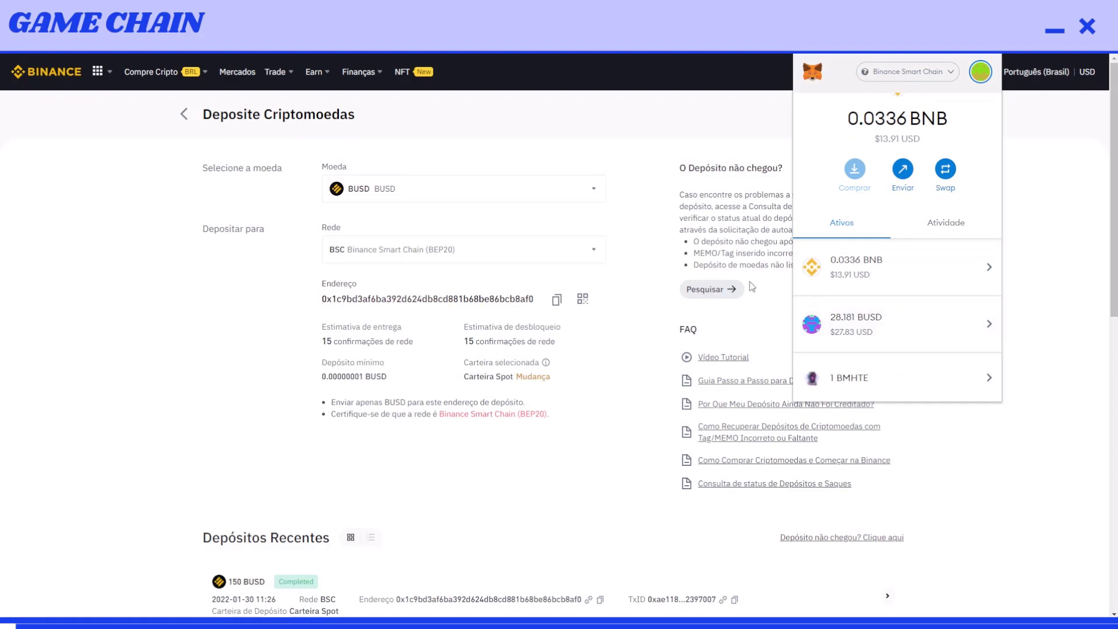
pyautogui.click(183, 114)
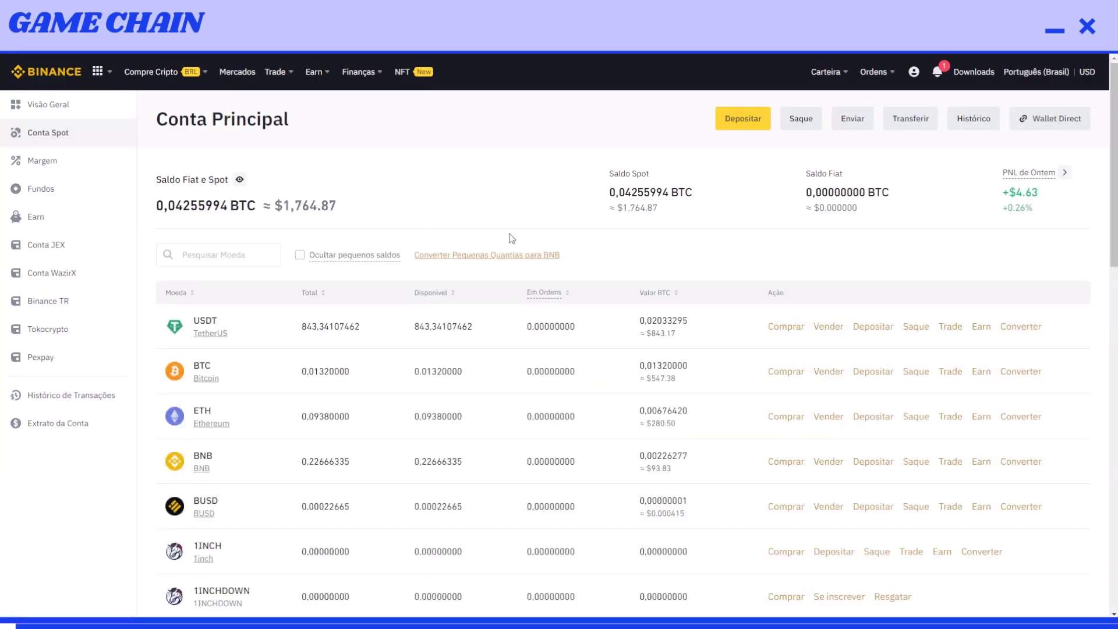
pyautogui.click(505, 254)
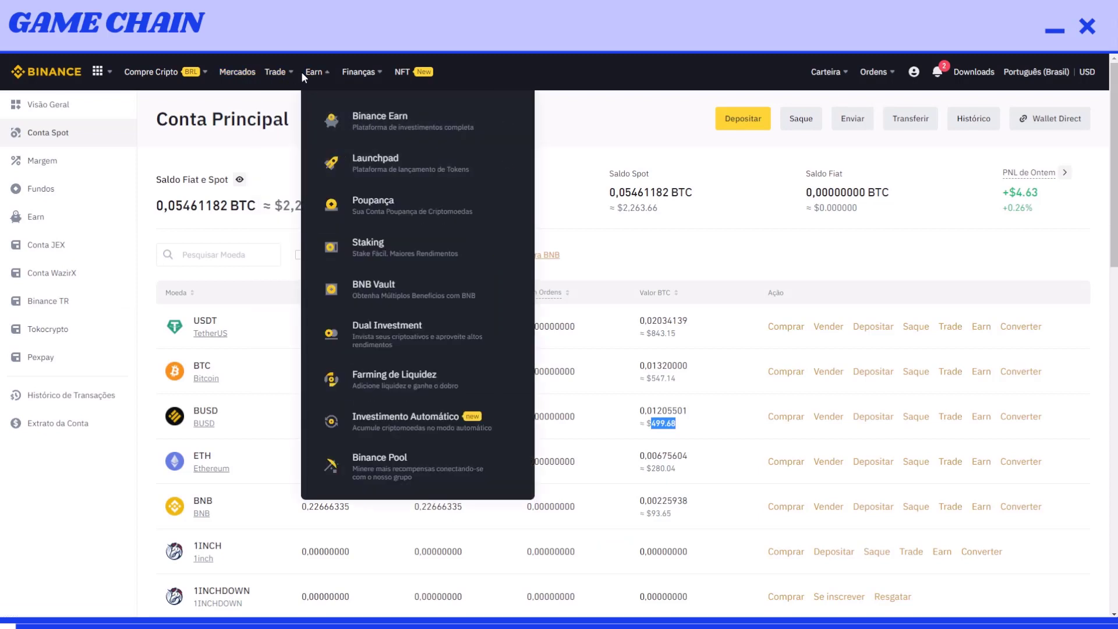
# Open spot trading for BTC/USDT and buy Bitcoin with a market order totalling 150 USDT.
pyautogui.moveTo(275, 72)
pyautogui.click(343, 163)
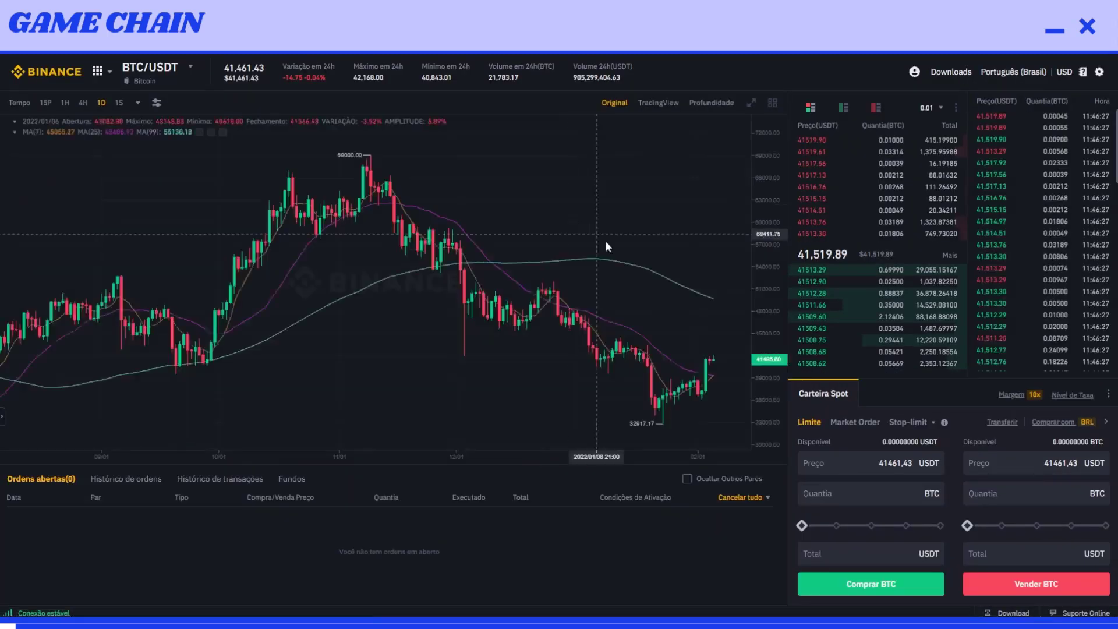
pyautogui.doubleClick(895, 463)
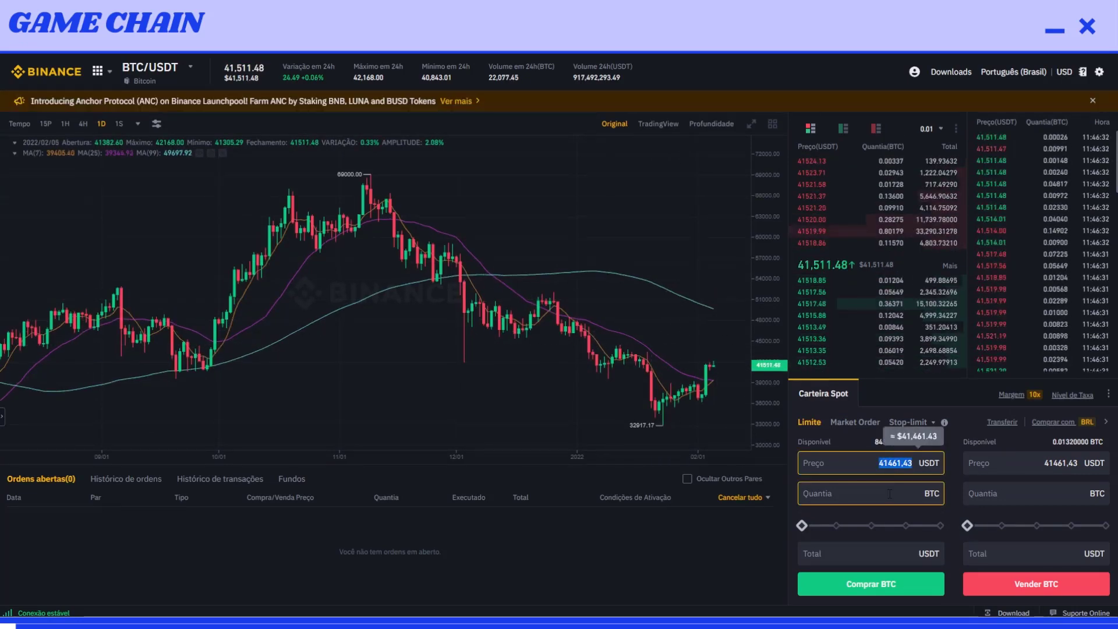
pyautogui.click(856, 423)
pyautogui.click(889, 525)
pyautogui.write('150')
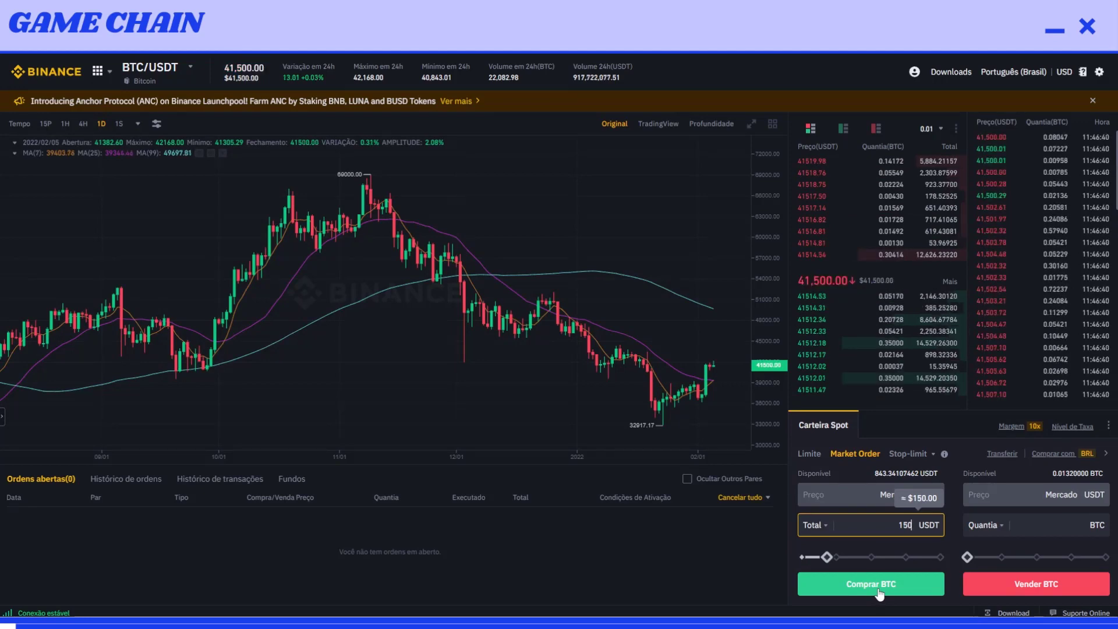
pyautogui.click(876, 585)
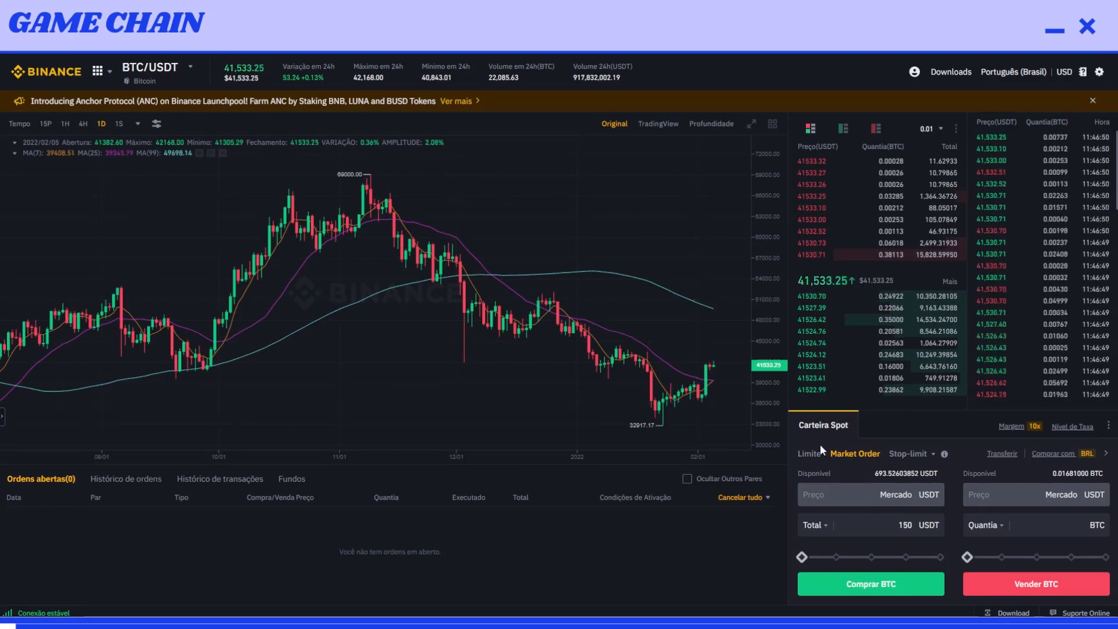
# Search the trading pairs for eth and switch the chart and order form to ETH/BUSD.
pyautogui.moveTo(796, 355)
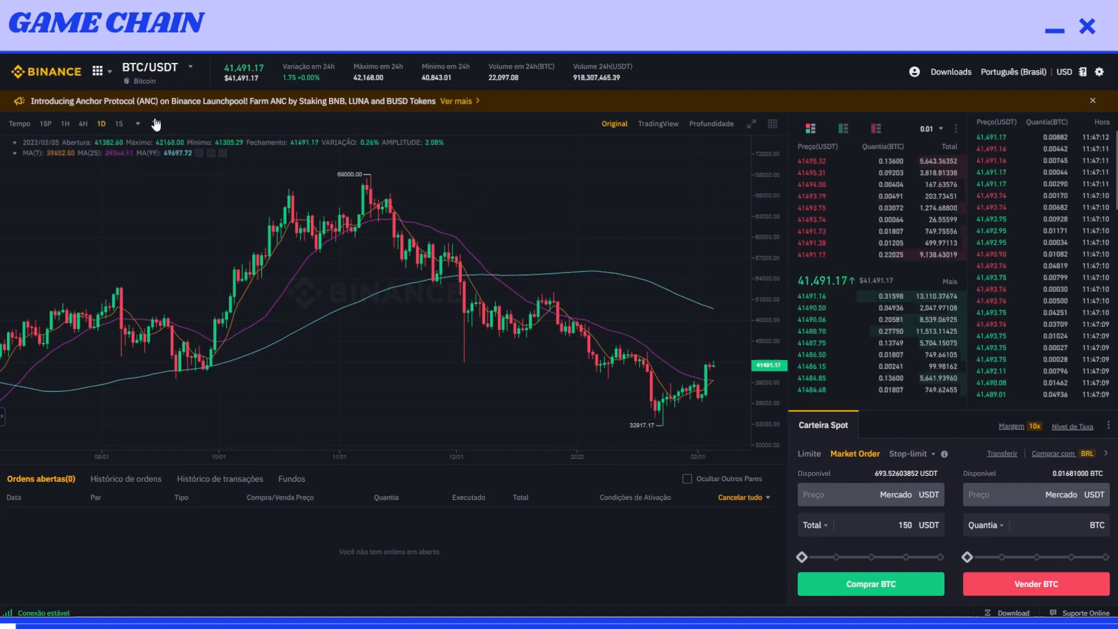
pyautogui.moveTo(177, 71)
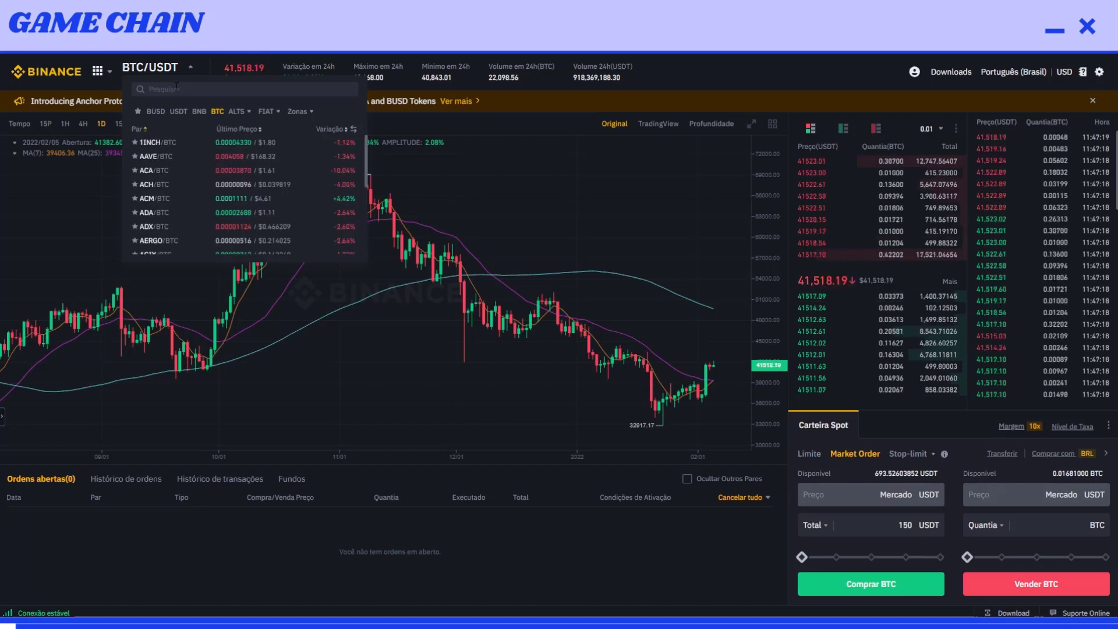
pyautogui.write('eth')
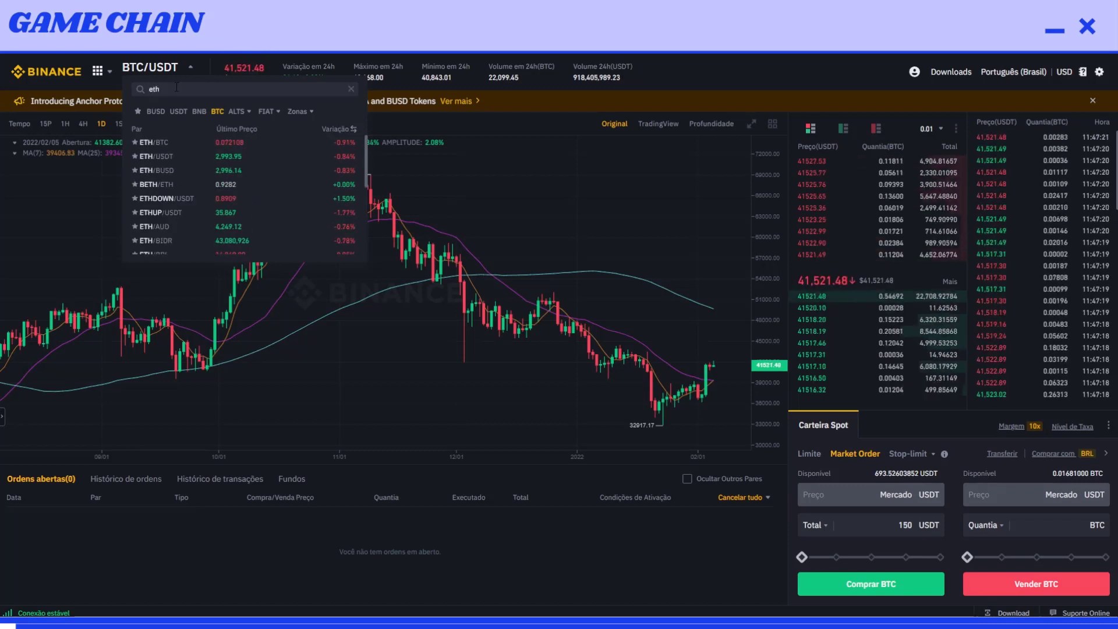
pyautogui.click(175, 177)
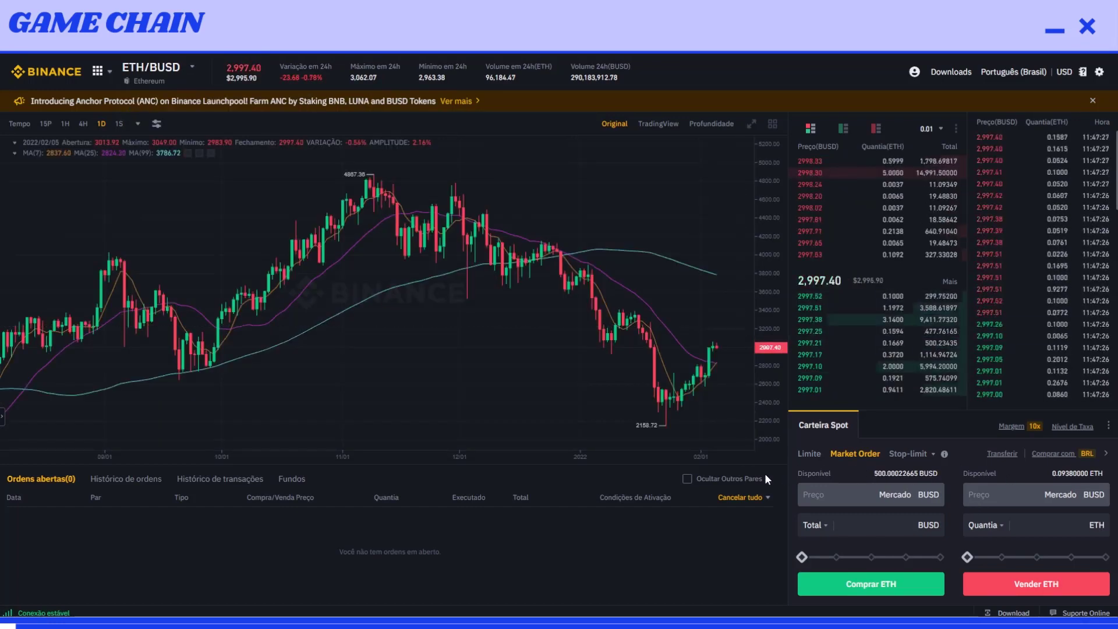
# Buy Ethereum on the ETH/BUSD pair with a market order totalling 75 BUSD.
pyautogui.click(893, 528)
pyautogui.write('75')
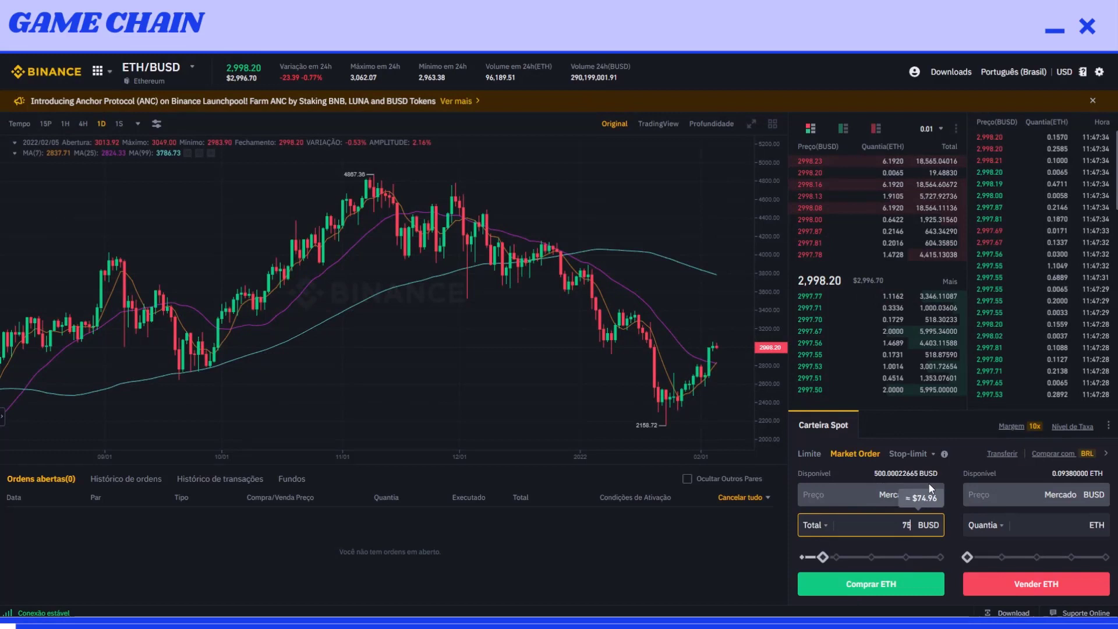
pyautogui.click(892, 588)
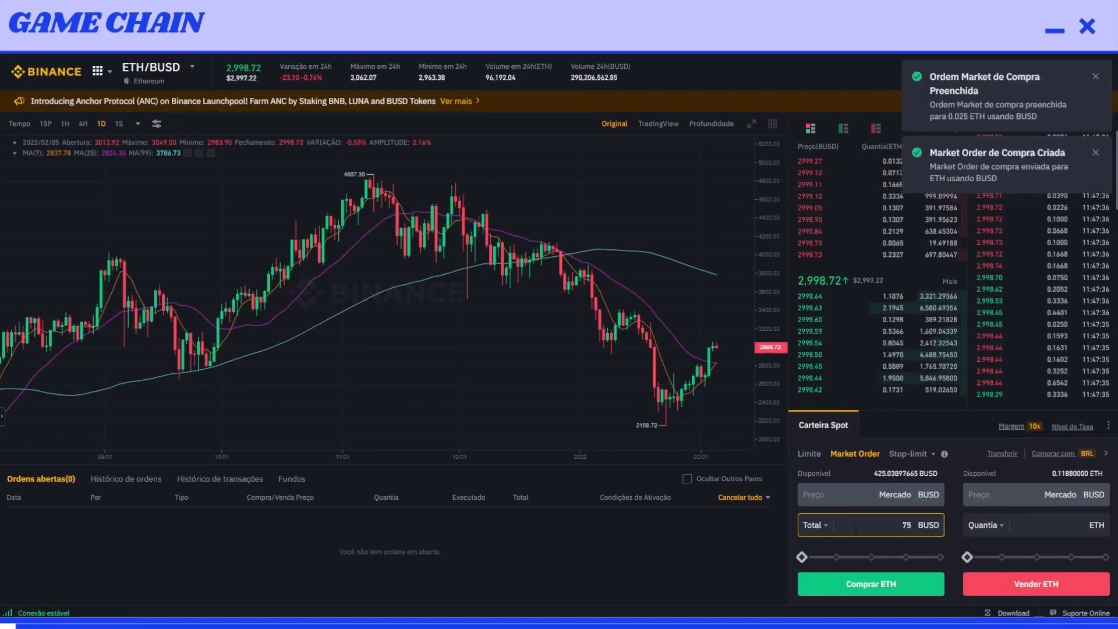
# Replace the trading pair search with bnb and switch the chart and order form to BNB/BUSD.
pyautogui.moveTo(157, 76)
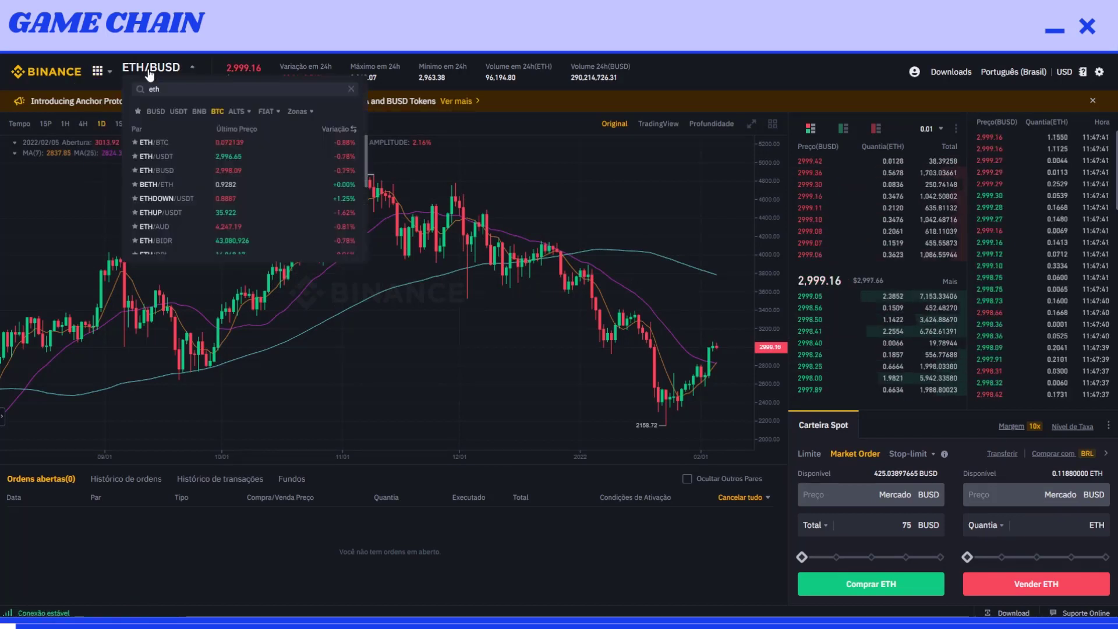
pyautogui.press('BackSpace')
pyautogui.press('BackSpace')
pyautogui.press('BackSpace')
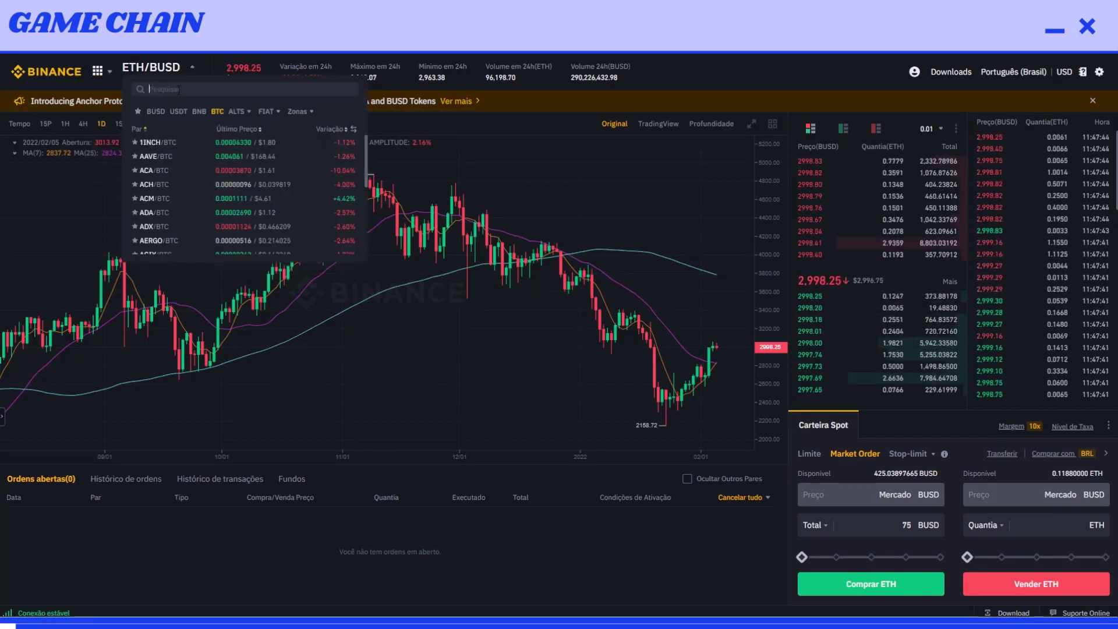
pyautogui.write('bnb')
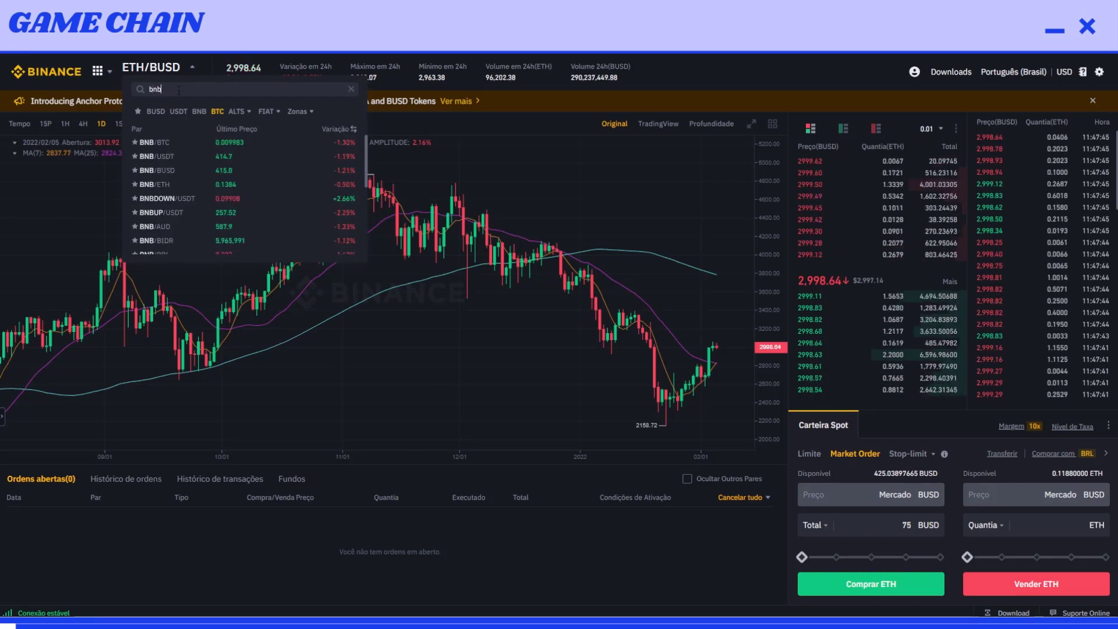
pyautogui.click(180, 170)
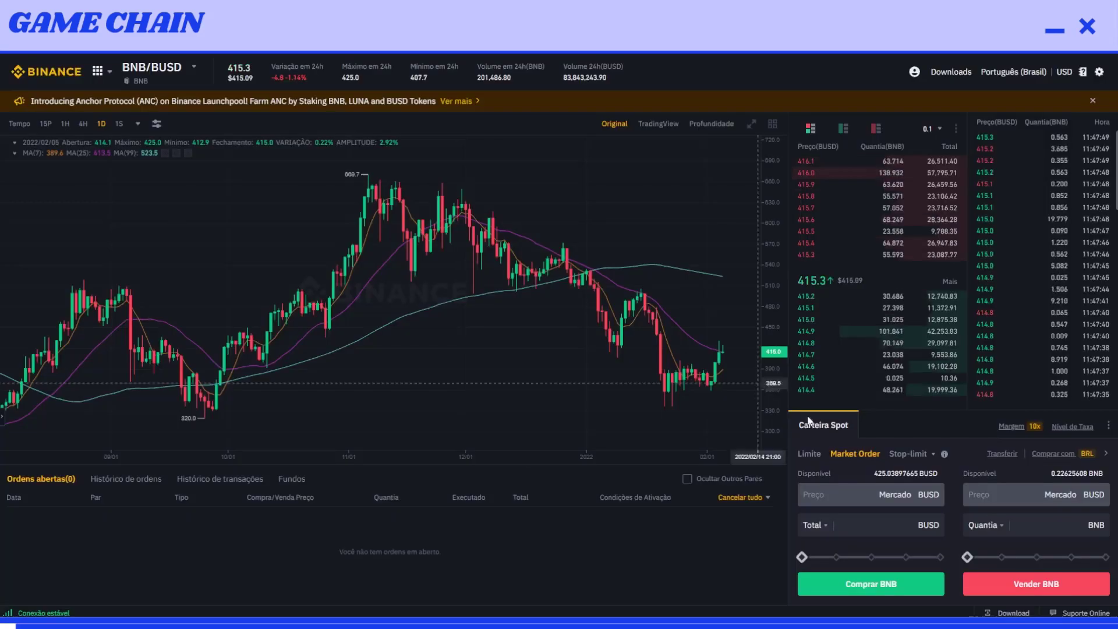
# Buy BNB on the BNB/BUSD pair with a market order totalling 25 BUSD.
pyautogui.click(878, 528)
pyautogui.write('25')
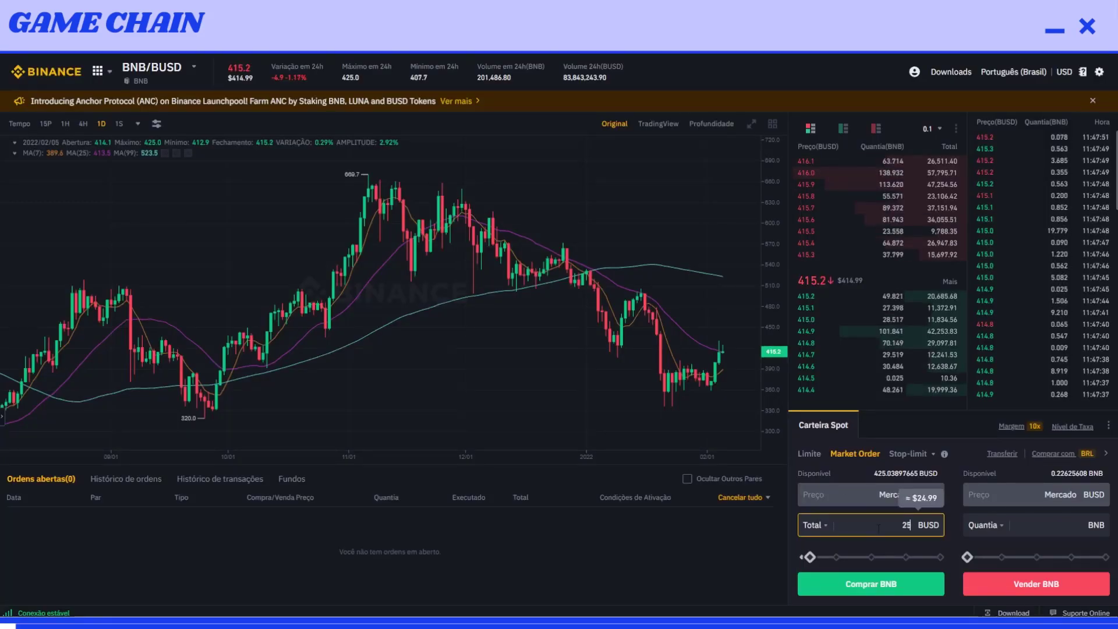
pyautogui.click(883, 583)
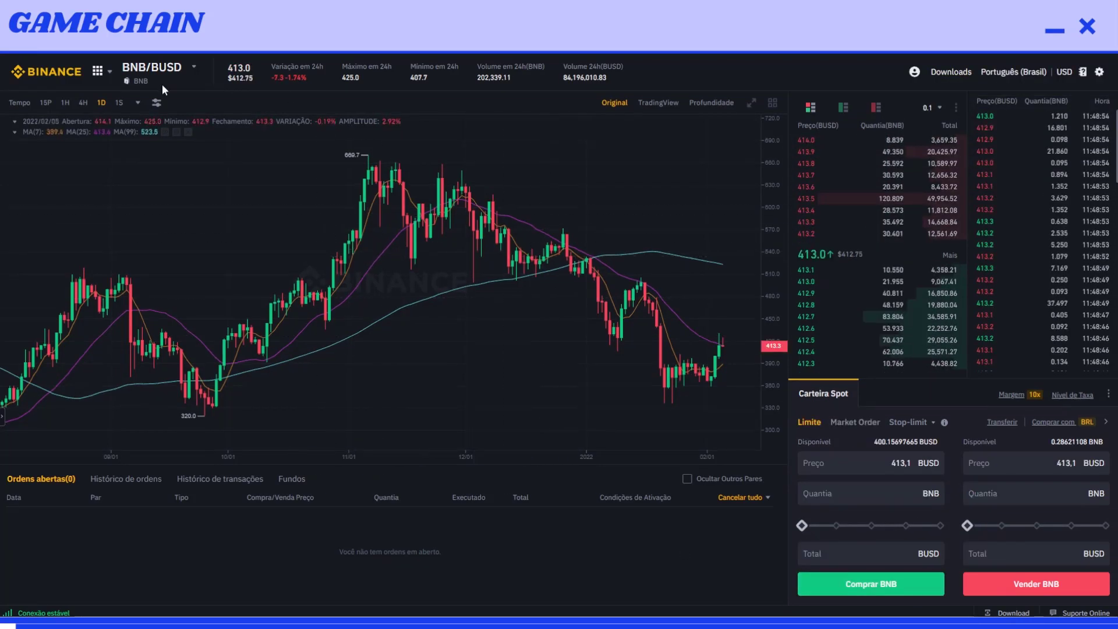
# Search the trading pairs for busd/us and open the BUSD/USDT pair.
pyautogui.moveTo(177, 72)
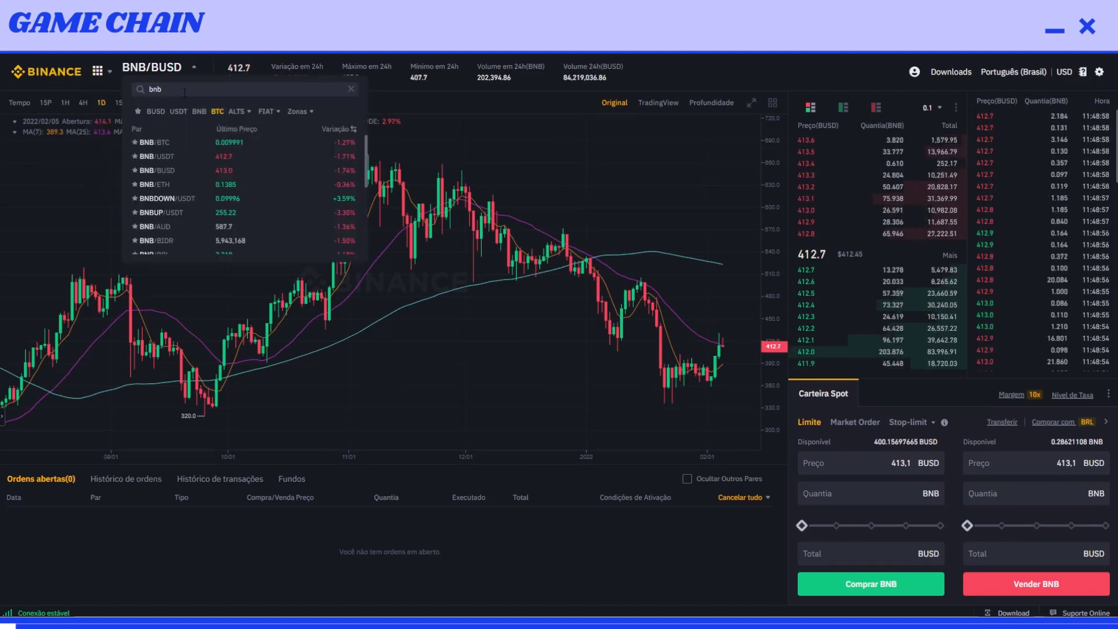
pyautogui.doubleClick(203, 91)
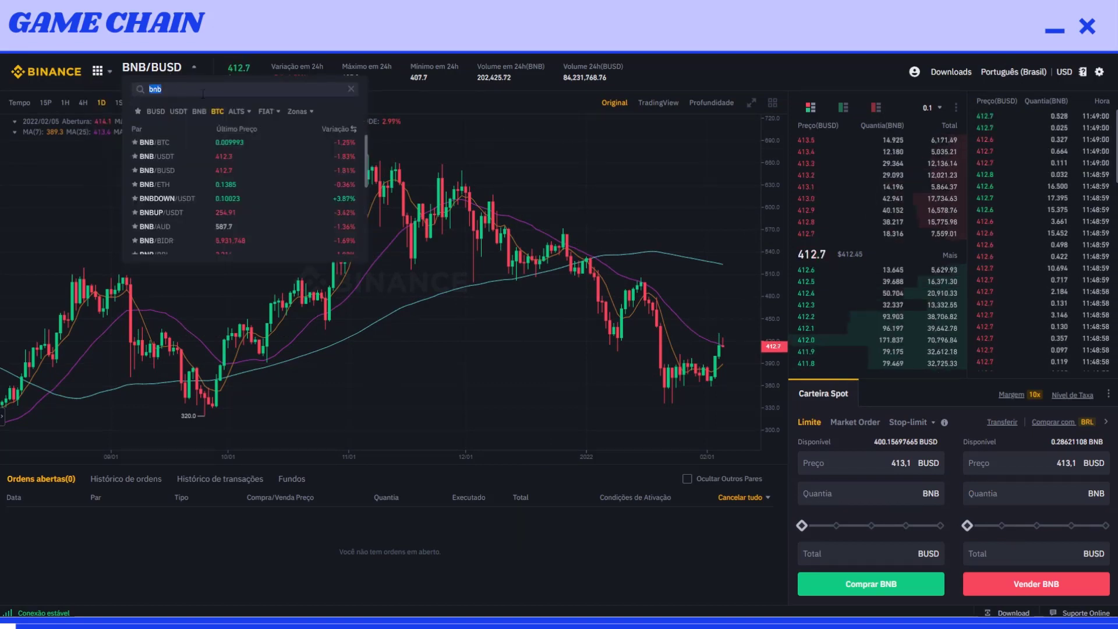
pyautogui.write('busd/')
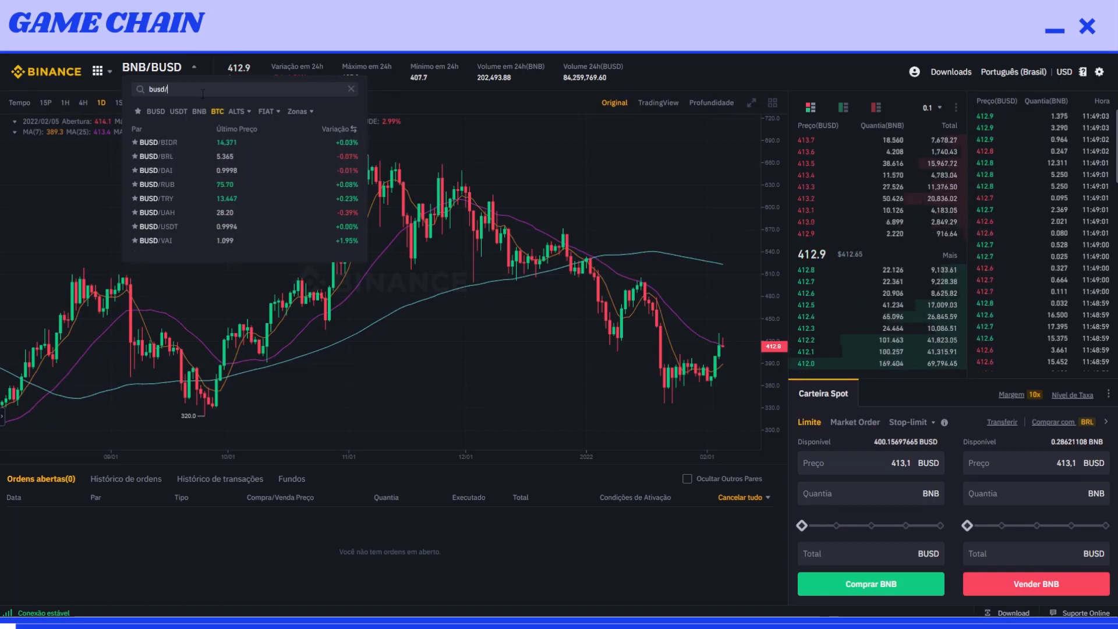
pyautogui.write('us')
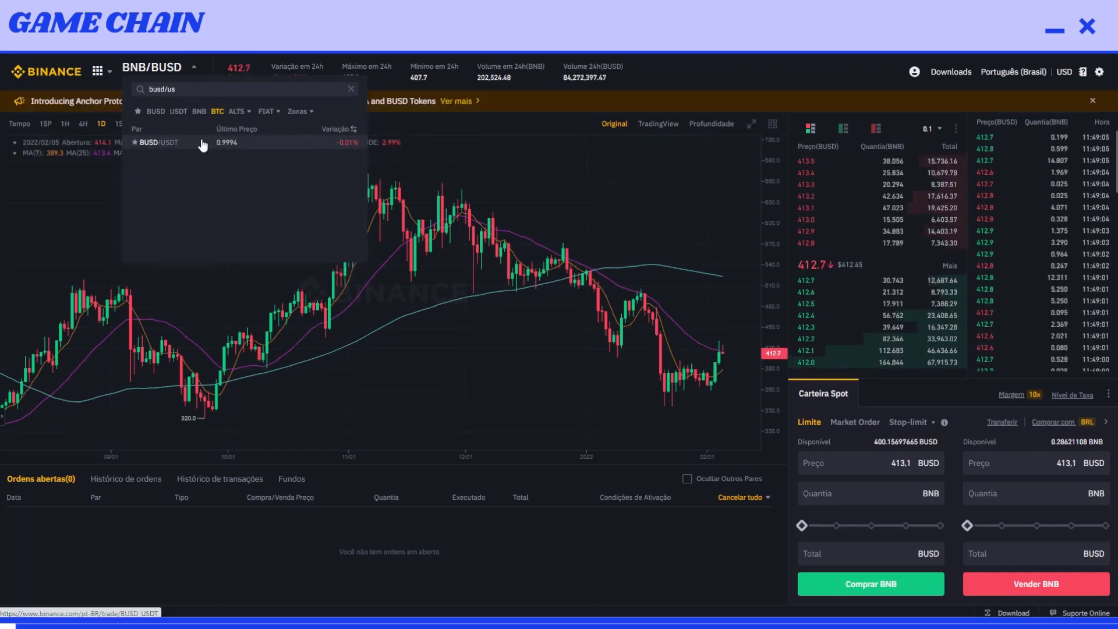
pyautogui.click(205, 142)
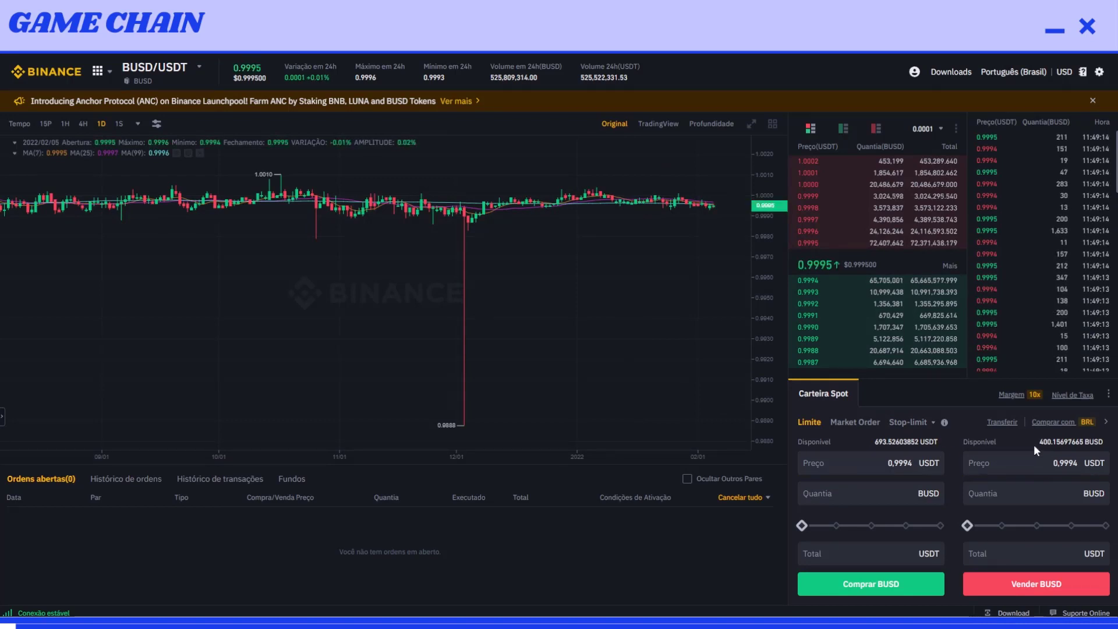
# Convert the remaining BUSD balance to USDT with a market order.
pyautogui.click(863, 428)
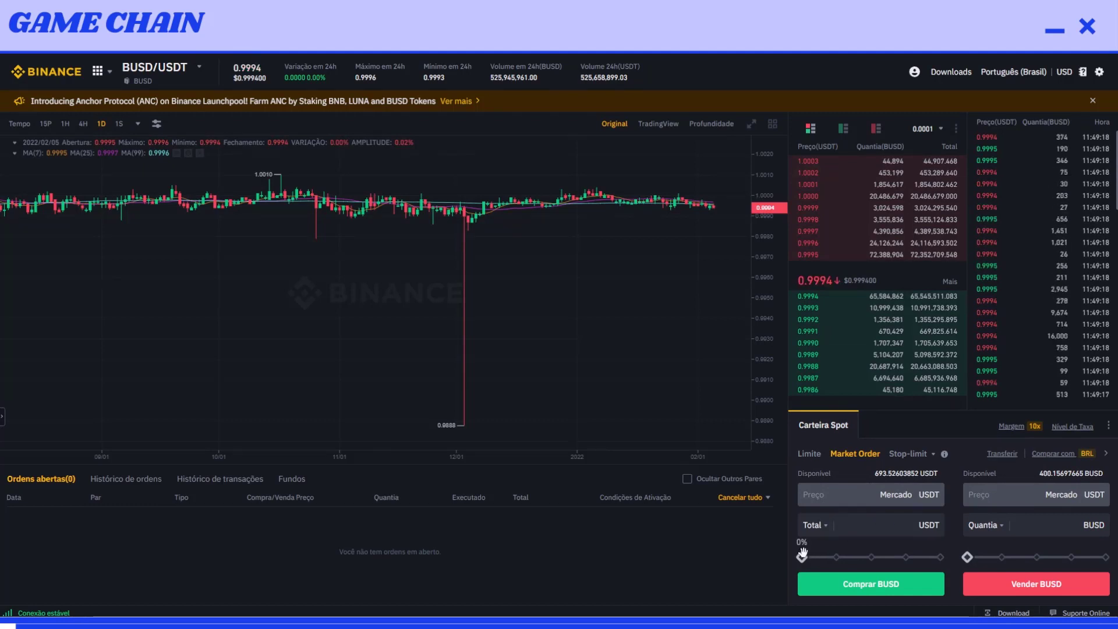
pyautogui.moveTo(802, 558); pyautogui.dragTo(932, 558)
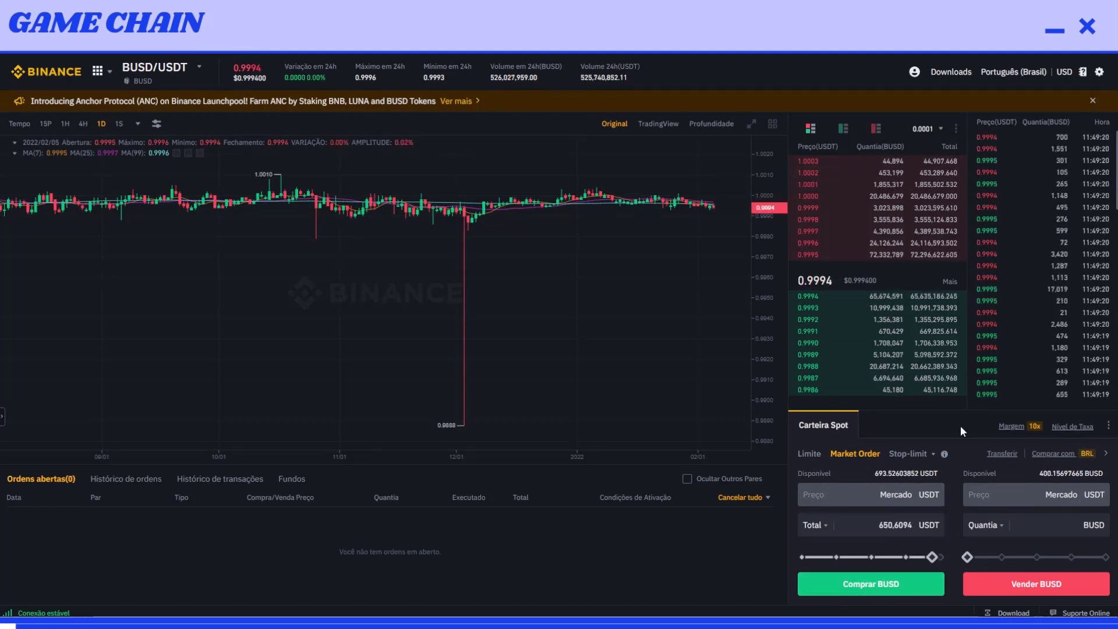
pyautogui.click(874, 589)
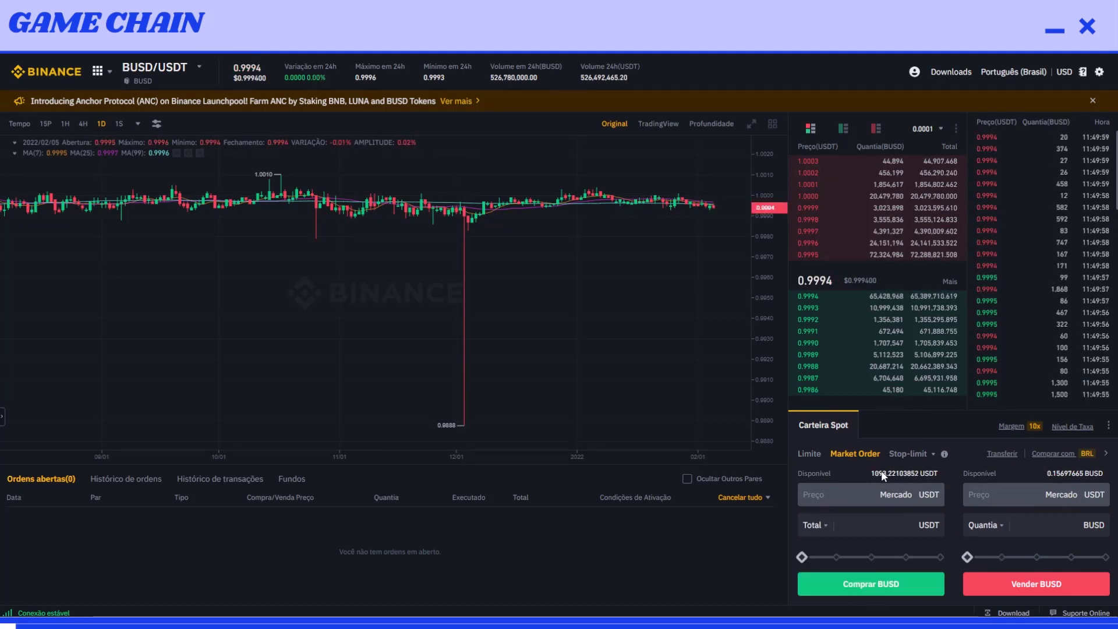
# Open the spot wallet and check the BUSD balance and the dollar values of the USDT, ETH and BNB holdings.
pyautogui.click(68, 76)
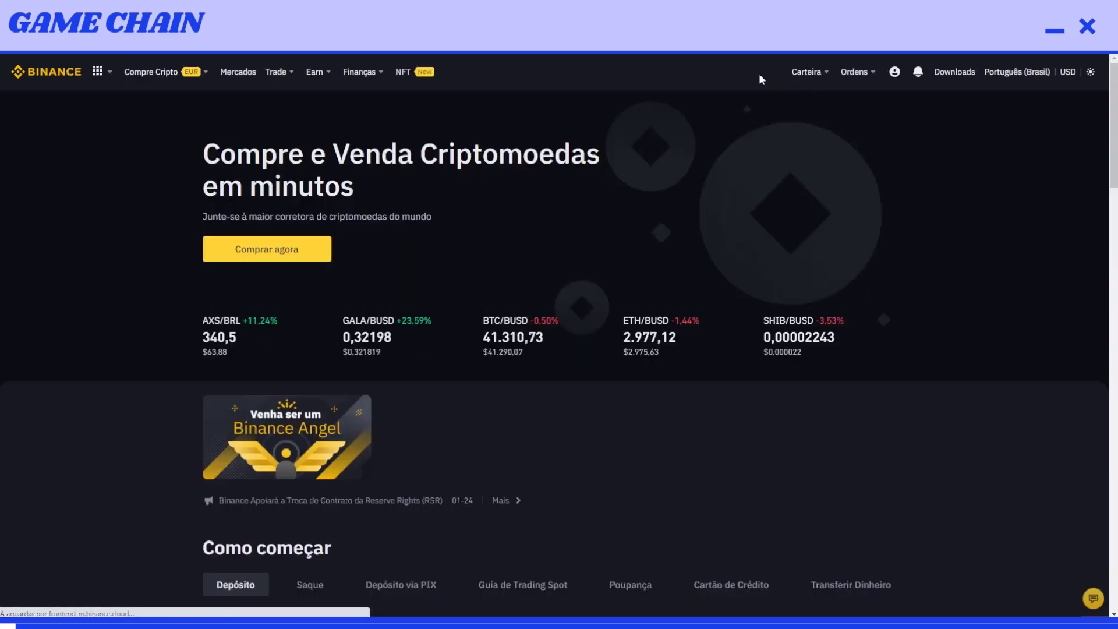
pyautogui.moveTo(807, 73)
pyautogui.click(823, 140)
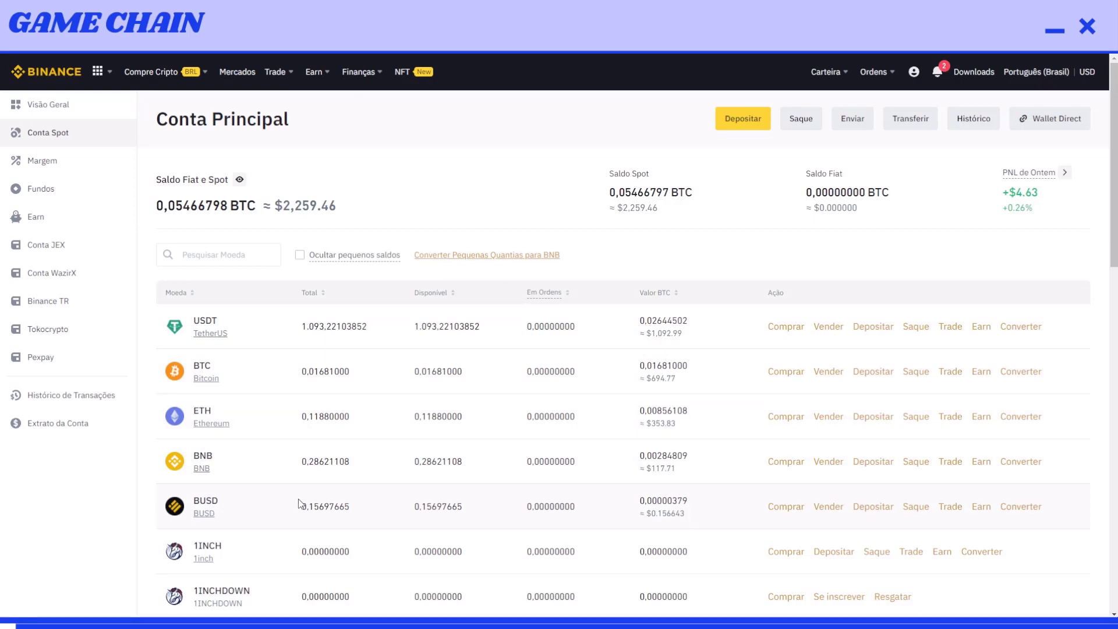
pyautogui.moveTo(302, 511); pyautogui.dragTo(320, 510)
pyautogui.moveTo(651, 334); pyautogui.dragTo(702, 337)
pyautogui.moveTo(677, 424); pyautogui.dragTo(651, 419)
pyautogui.moveTo(690, 474); pyautogui.dragTo(651, 469)
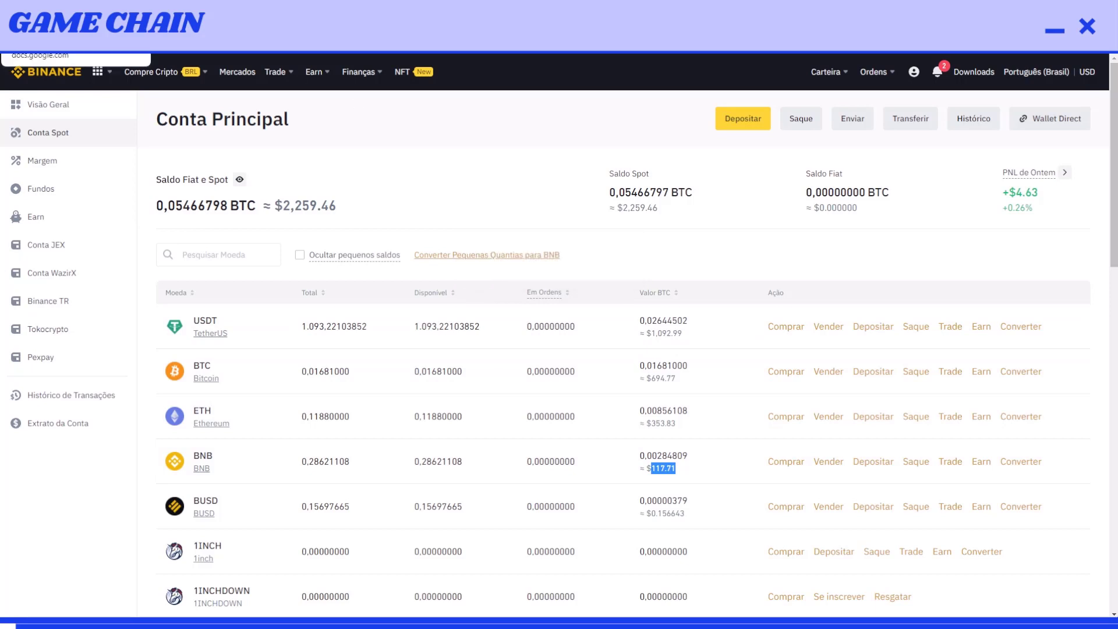
# Switch to the spreadsheet and set Bitcoin's total invested value to 694, checking it against the Binance wallet.
pyautogui.hotkey('alt', 'Tab')
pyautogui.doubleClick(650, 277)
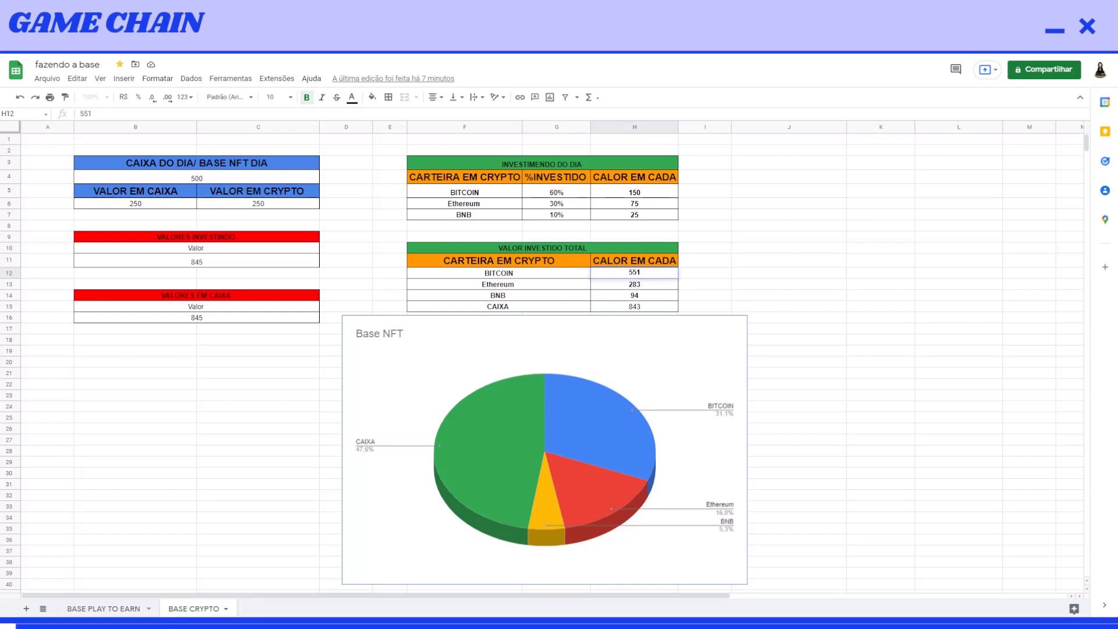
pyautogui.hotkey('alt', 'Tab')
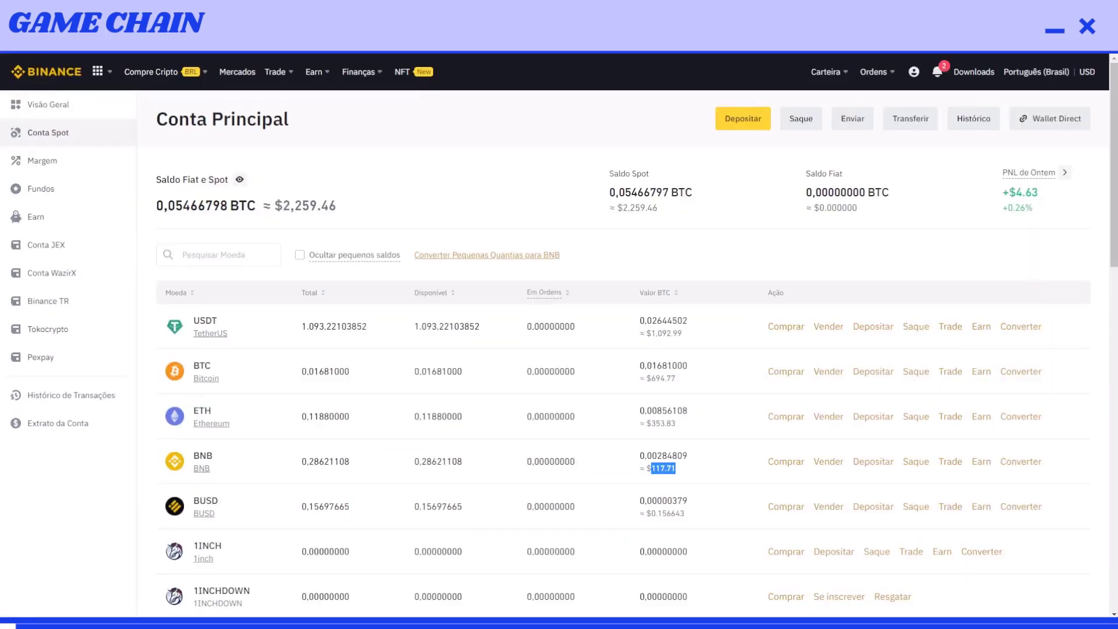
pyautogui.hotkey('alt', 'Tab')
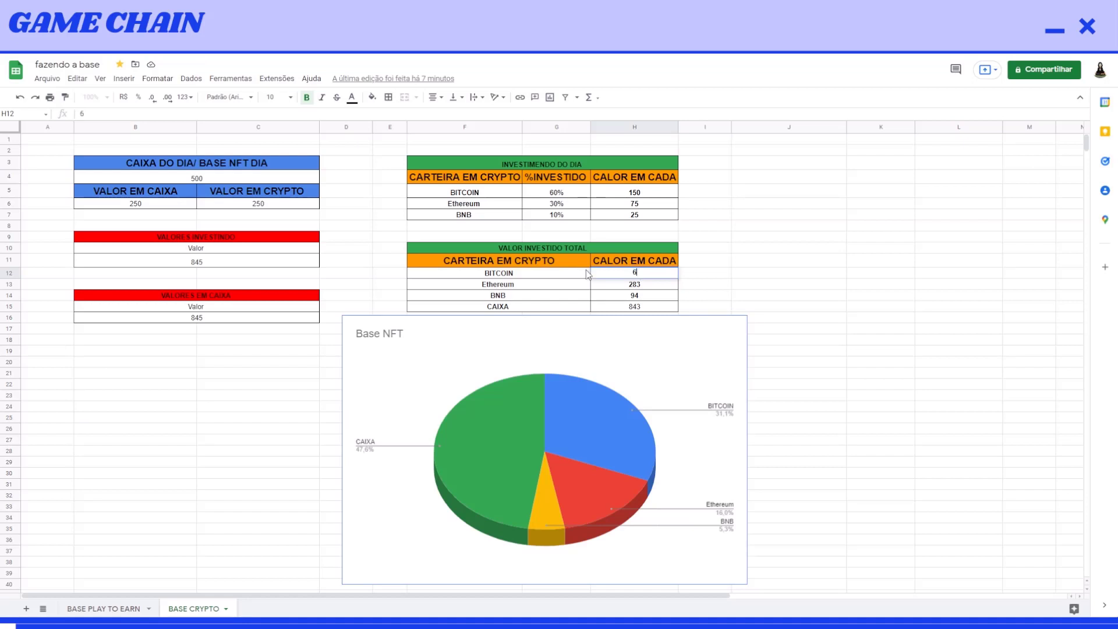
pyautogui.write('694')
pyautogui.press('Return')
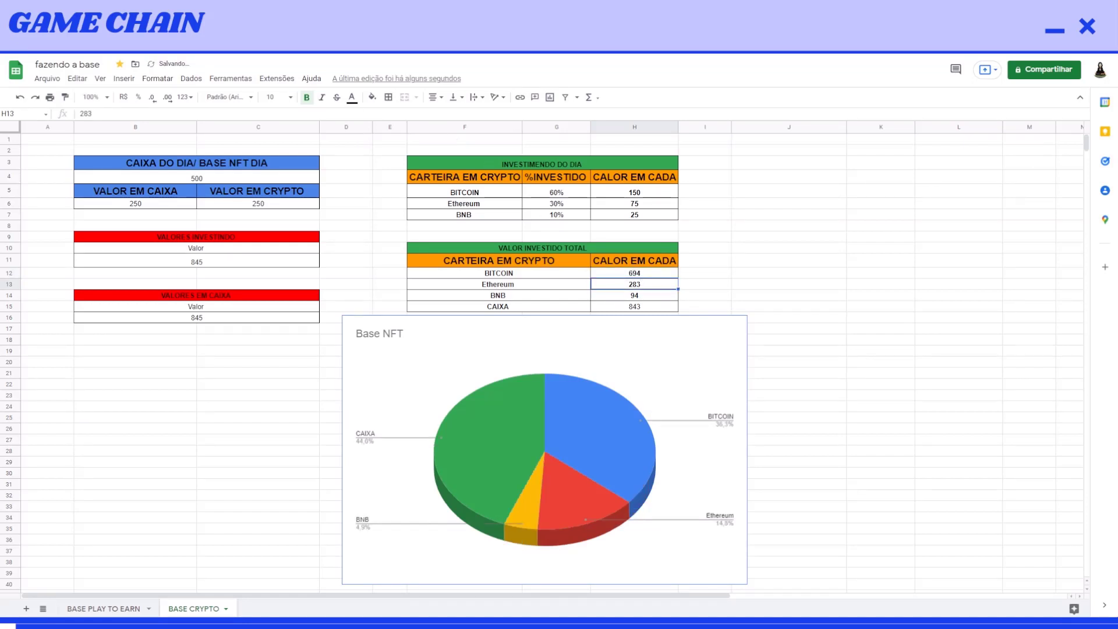
# Check the Ethereum holding in the Binance wallet and set its total invested value in the spreadsheet to 353.
pyautogui.hotkey('alt', 'Tab')
pyautogui.hotkey('alt', 'Tab')
pyautogui.doubleClick(654, 284)
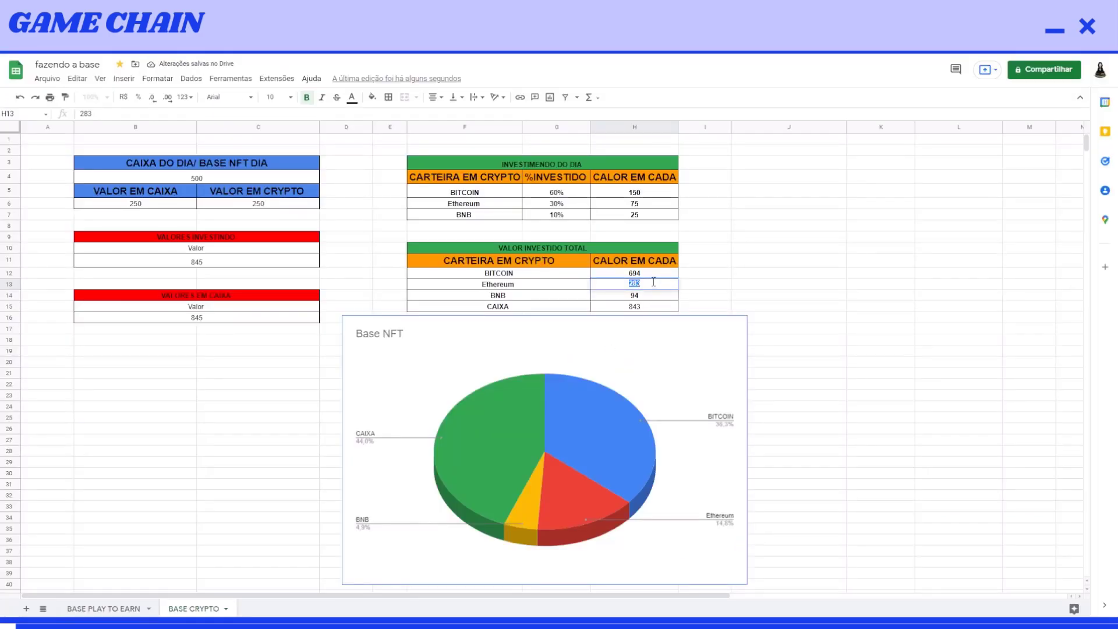
pyautogui.write('353')
pyautogui.press('Return')
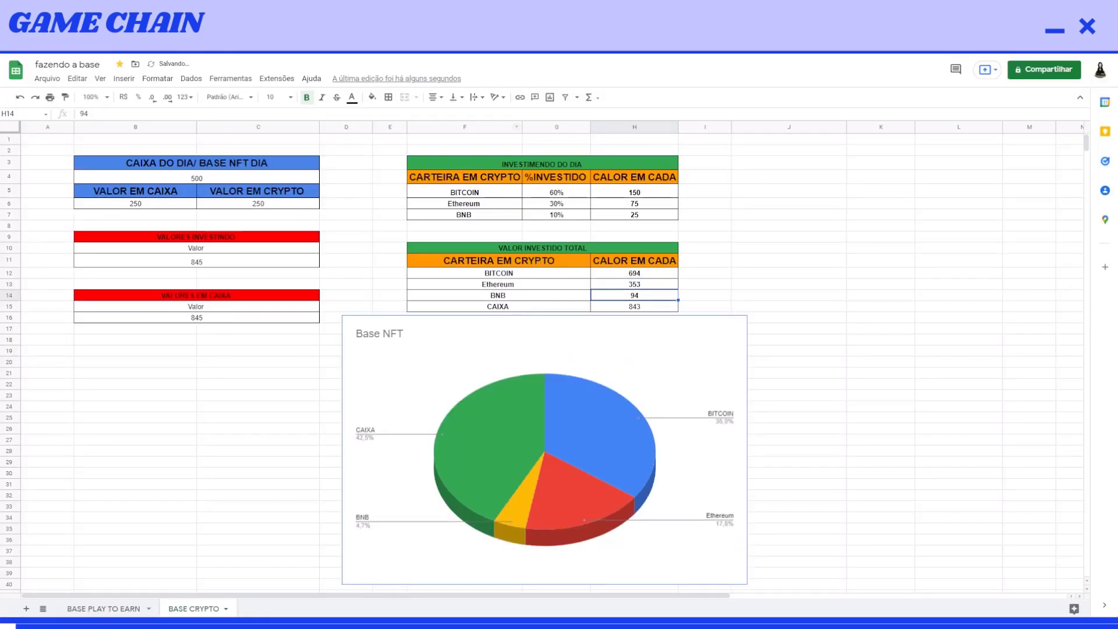
# Look up the BNB holding in the Binance wallet and set its total invested value in the spreadsheet to 117.
pyautogui.hotkey('alt', 'Tab')
pyautogui.doubleClick(663, 468)
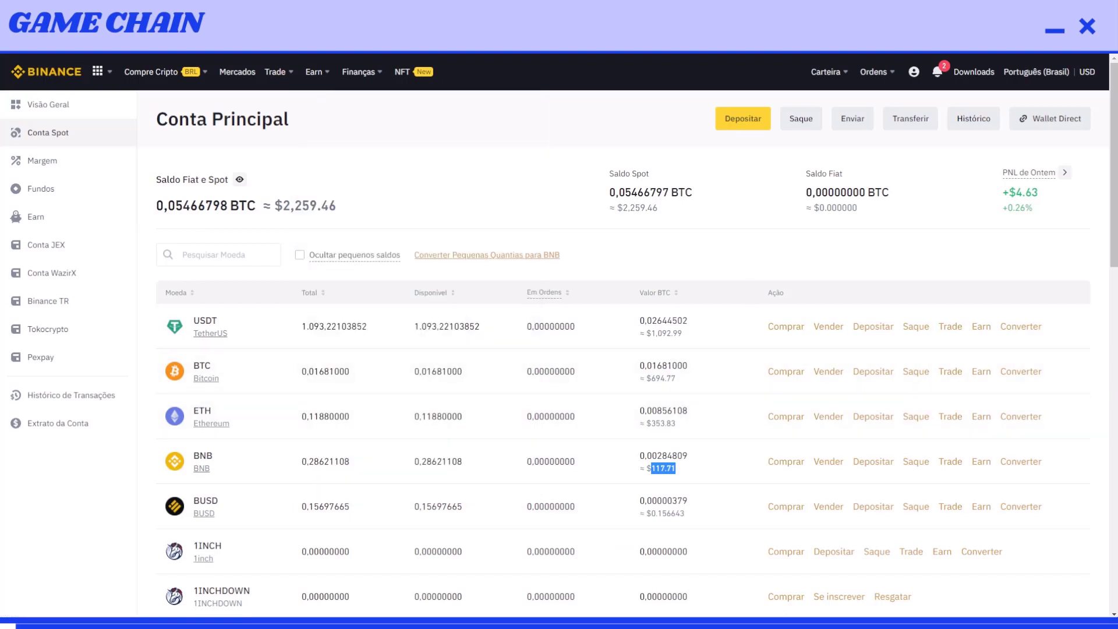
pyautogui.hotkey('alt', 'Tab')
pyautogui.doubleClick(644, 298)
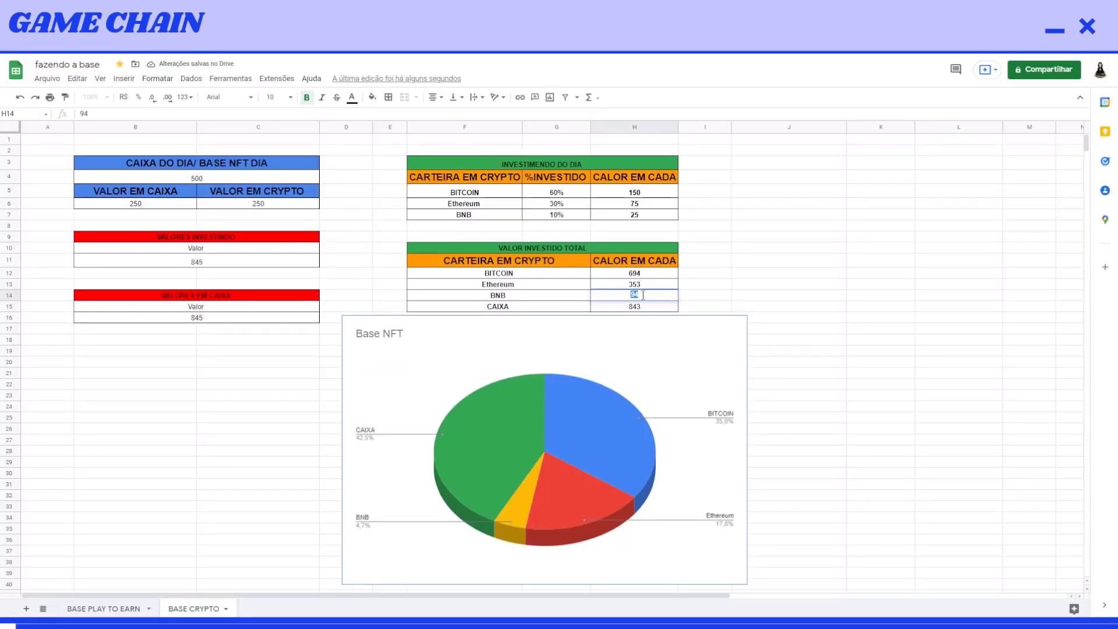
pyautogui.press('Return')
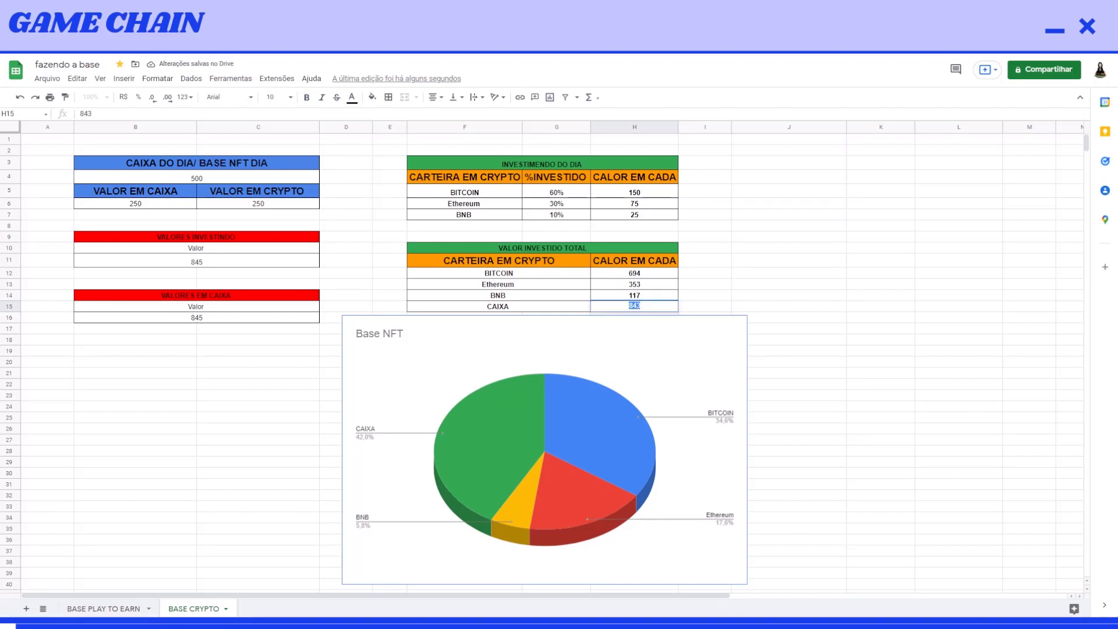
# Check the USDT balance in the Binance wallet and set the CAIXA value in the spreadsheet to 1092.
pyautogui.hotkey('alt', 'Tab')
pyautogui.hotkey('alt', 'Tab')
pyautogui.write('1092')
pyautogui.press('Return')
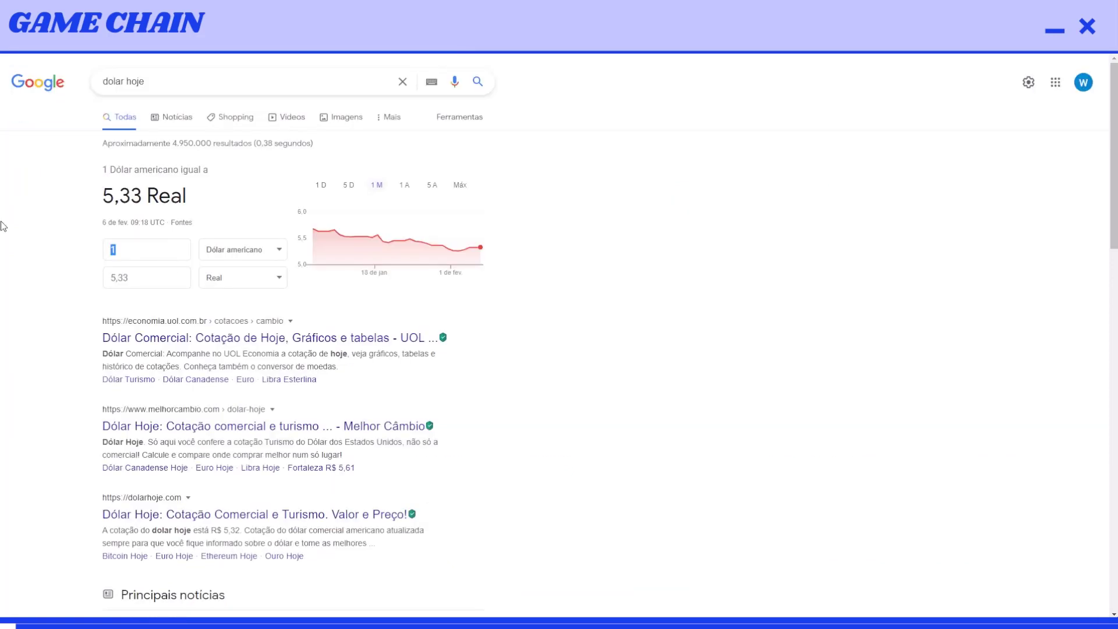
# Convert 2259 US dollars to reais in Google's currency converter, and review the play-to-earn entries on the BASE PLAY TO EARN sheet.
pyautogui.write('2259')
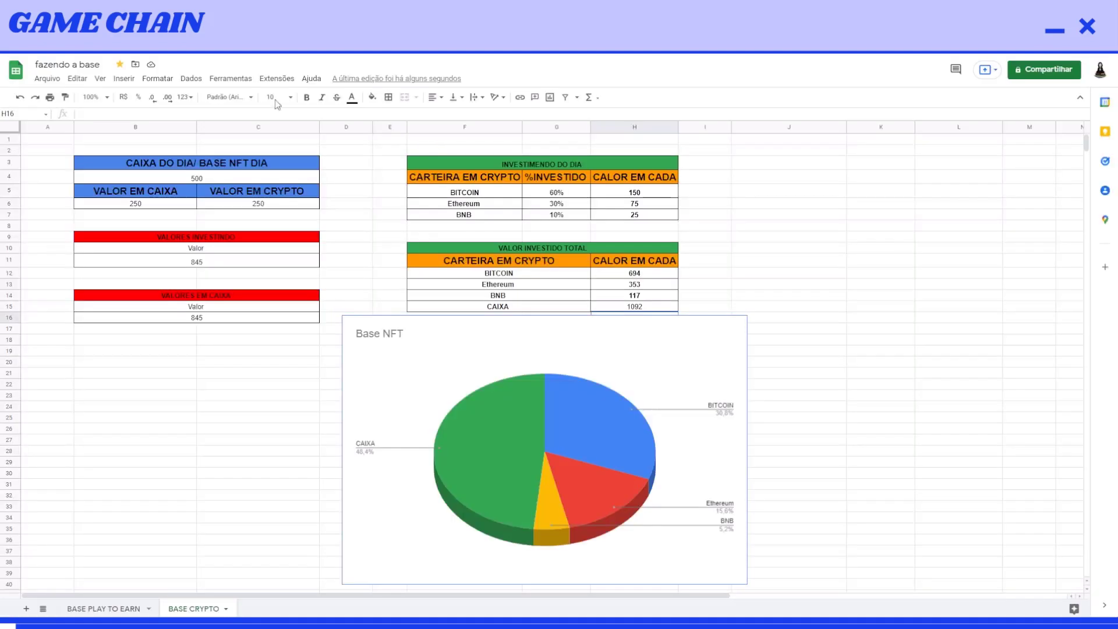
pyautogui.click(125, 608)
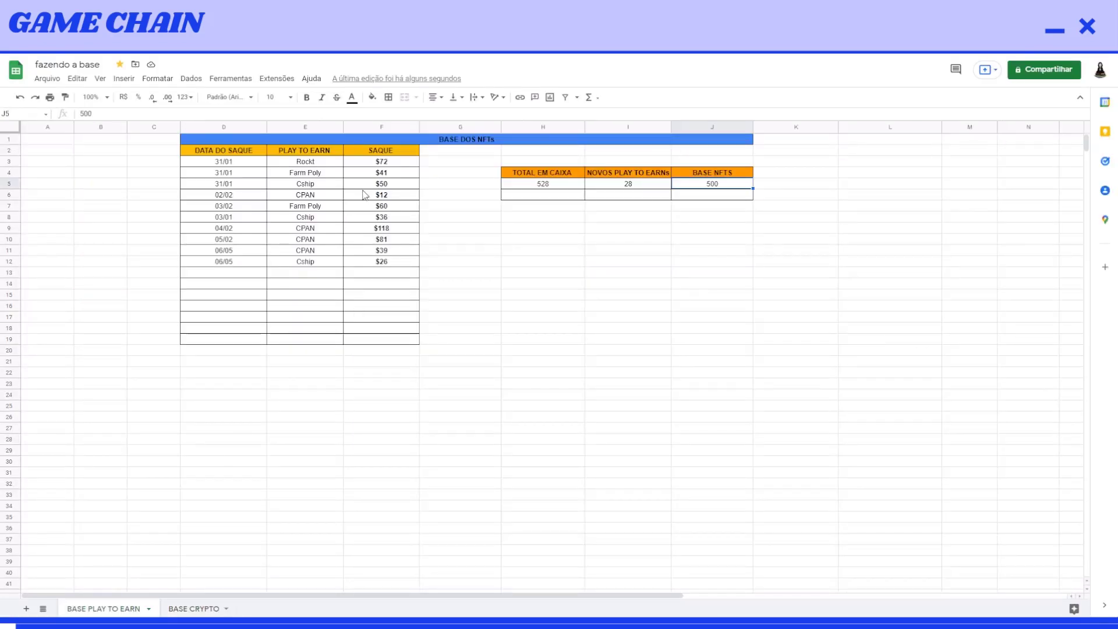
pyautogui.moveTo(303, 163); pyautogui.dragTo(318, 196)
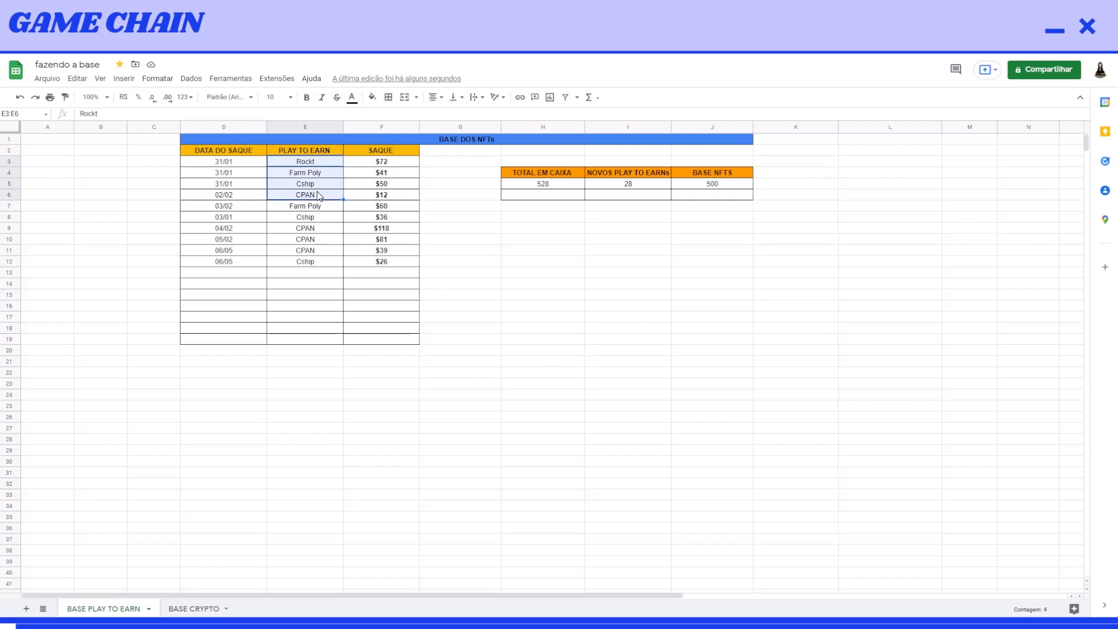